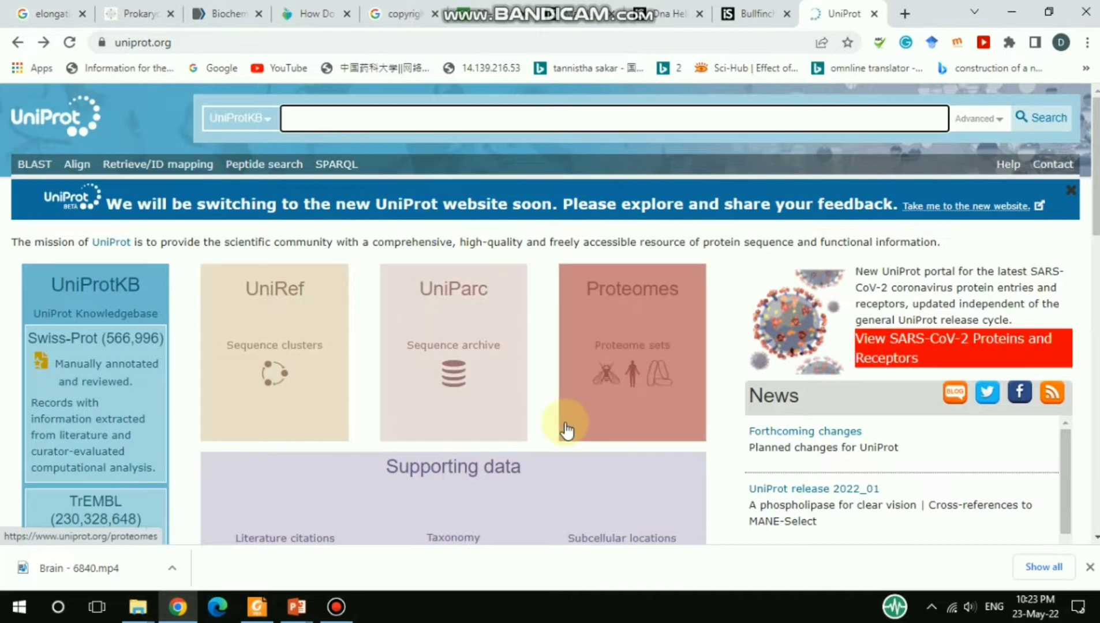
Search the UniProtKB protein knowledgebase for pdl1.
scroll(545, 384, down, 5)
scroll(532, 373, up, 5)
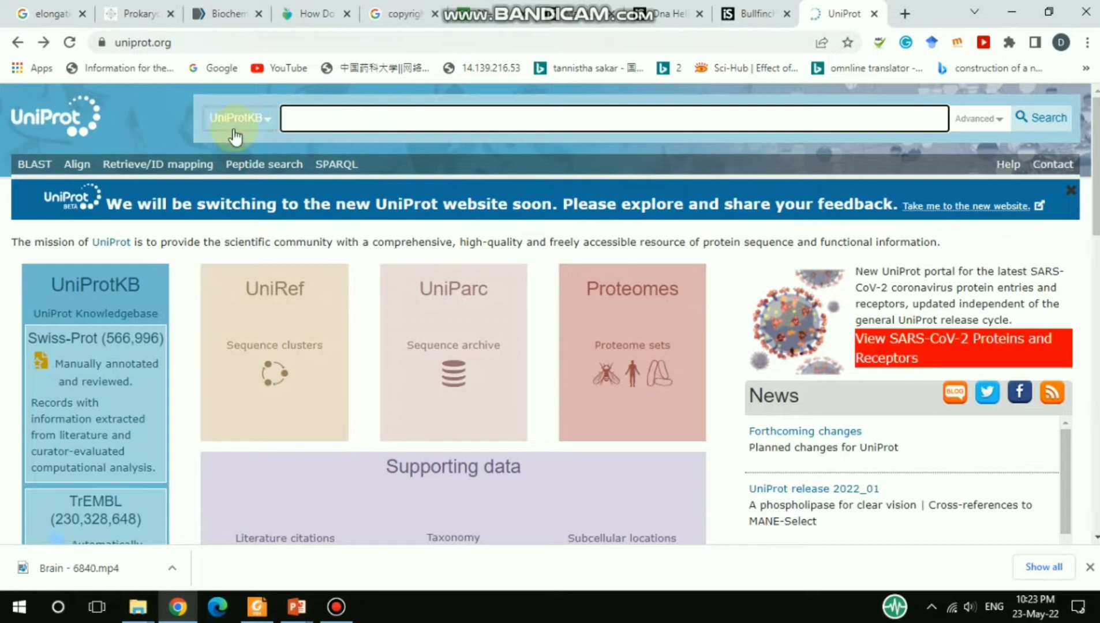
click(268, 122)
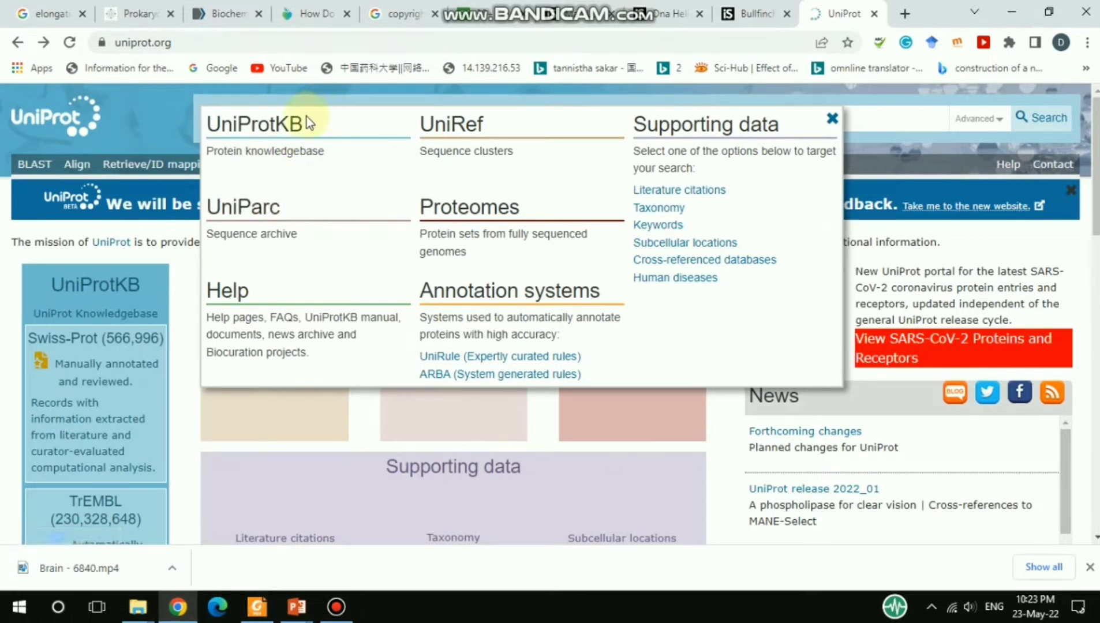
click(258, 124)
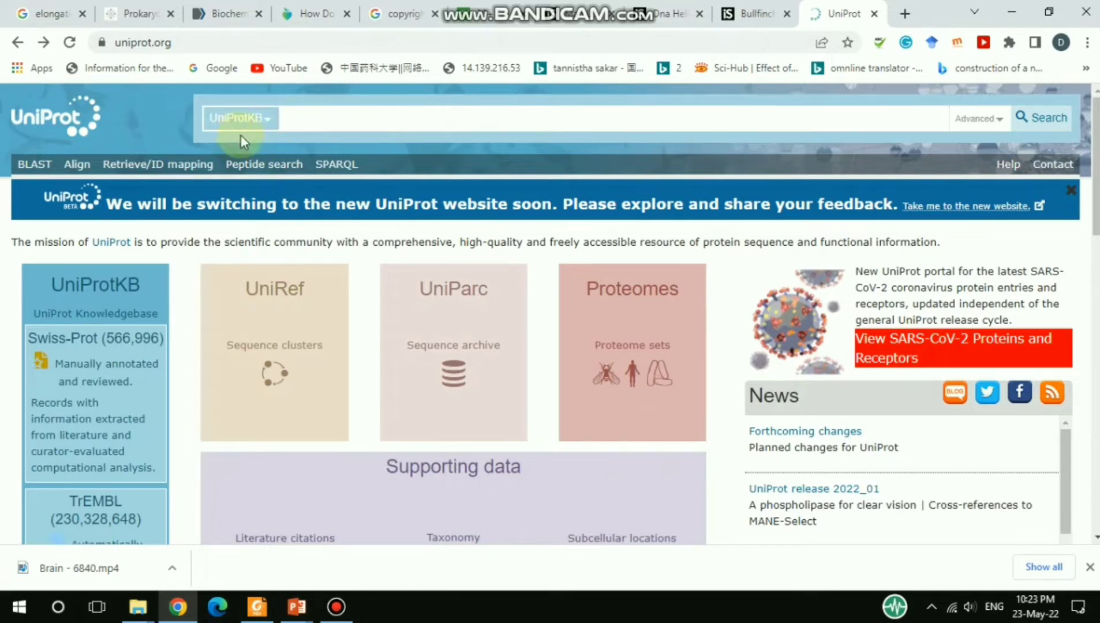
click(317, 122)
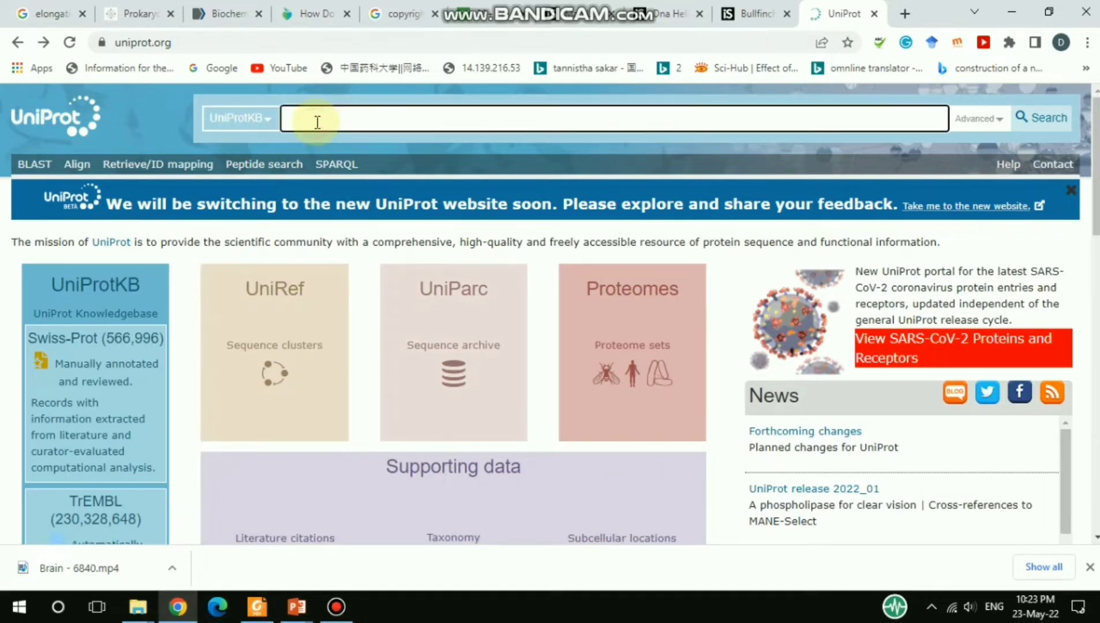
text(pdl1)
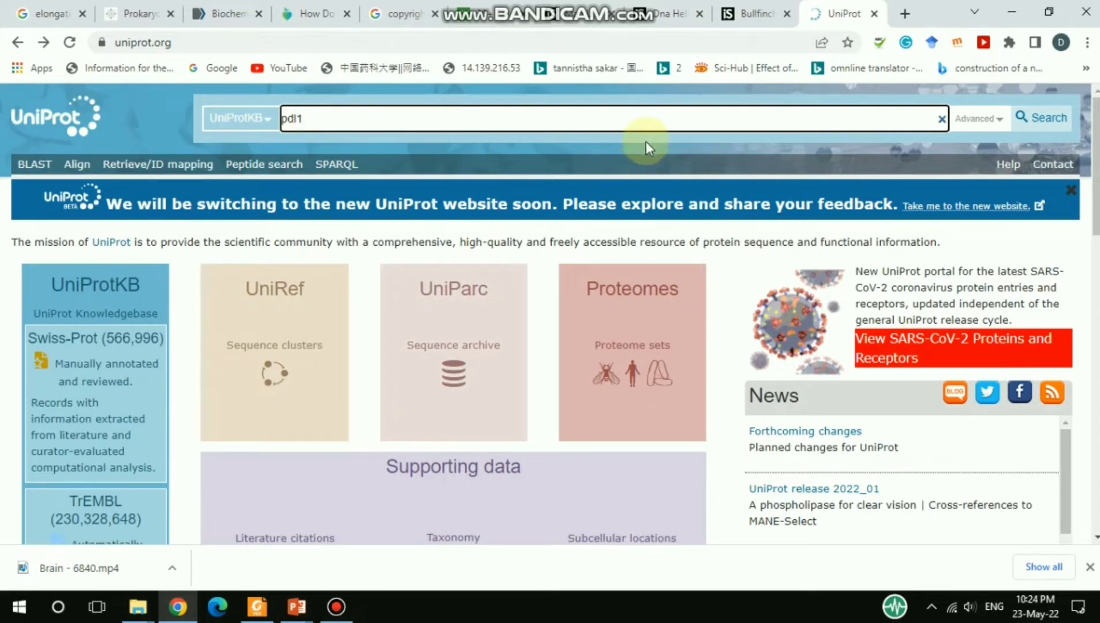
click(1051, 122)
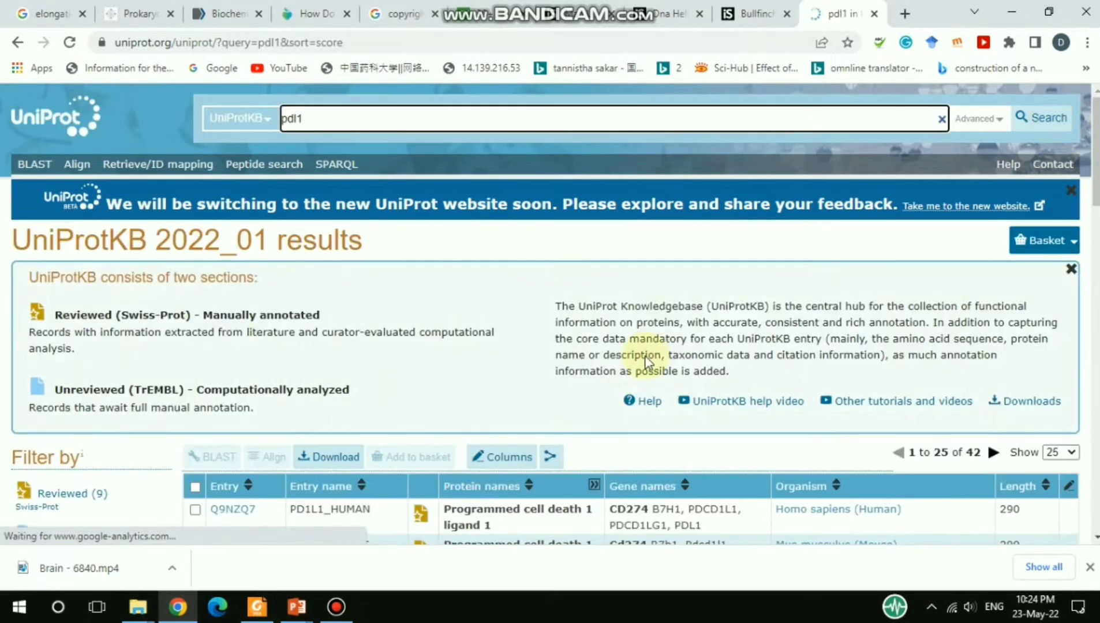
Look through the result table and open the human Programmed cell death 1 ligand 1 entry, Q9NZQ7 (PD1L1_HUMAN).
scroll(644, 356, down, 4)
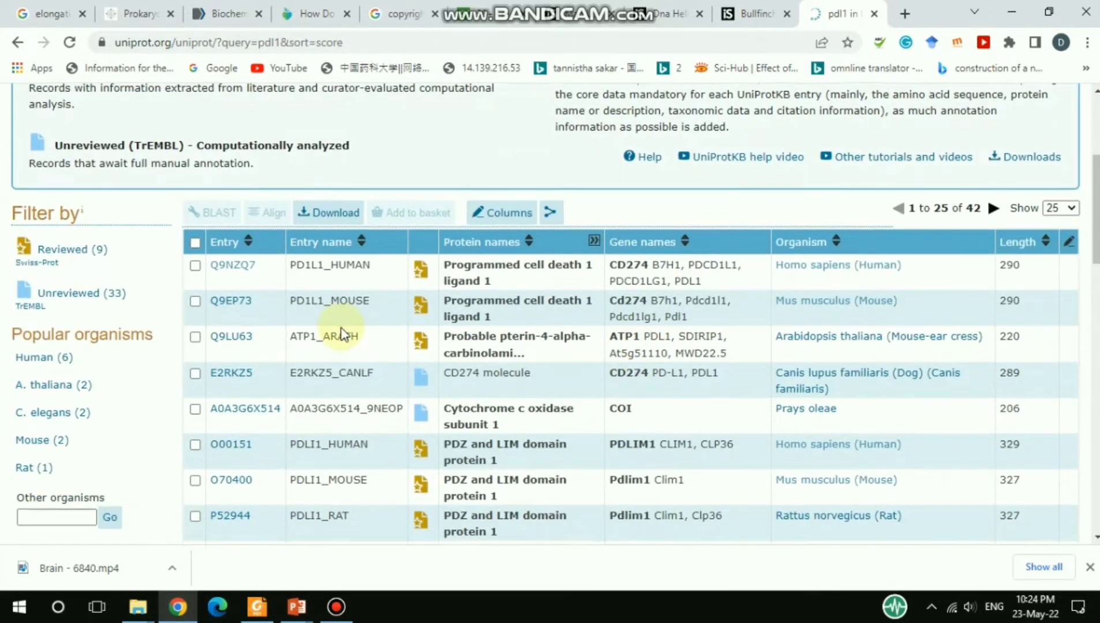
scroll(341, 334, down, 1)
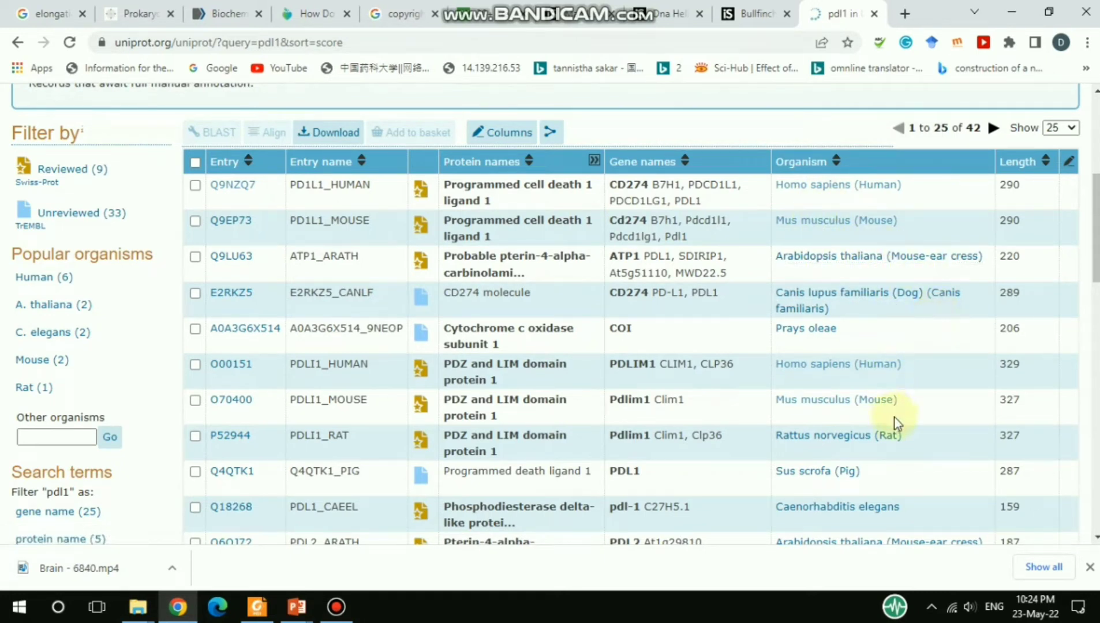
scroll(861, 488, down, 4)
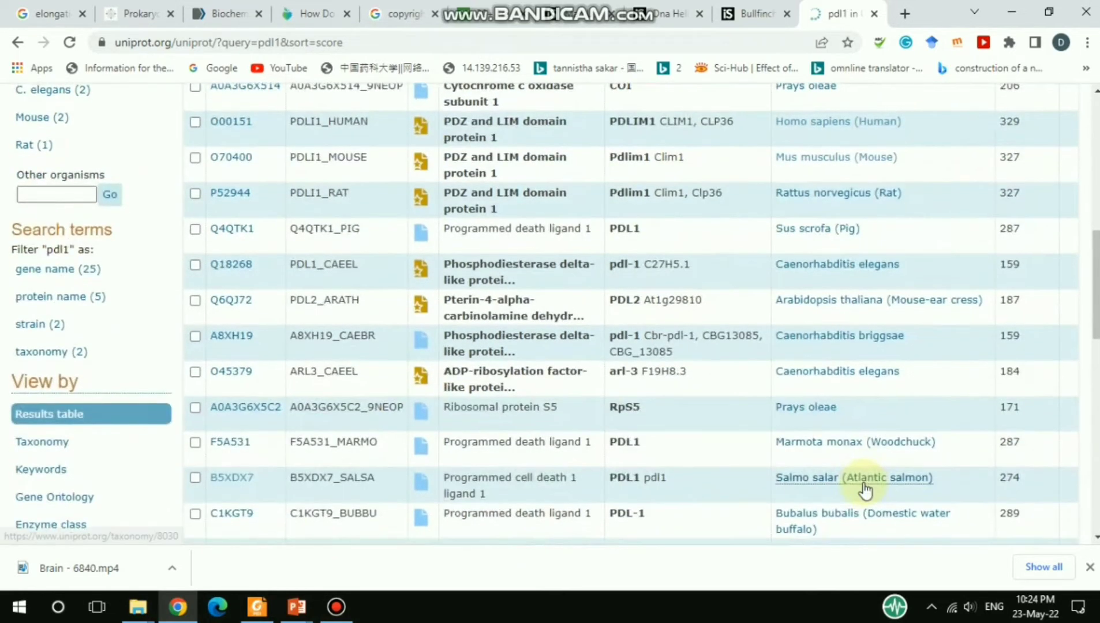
scroll(864, 489, up, 5)
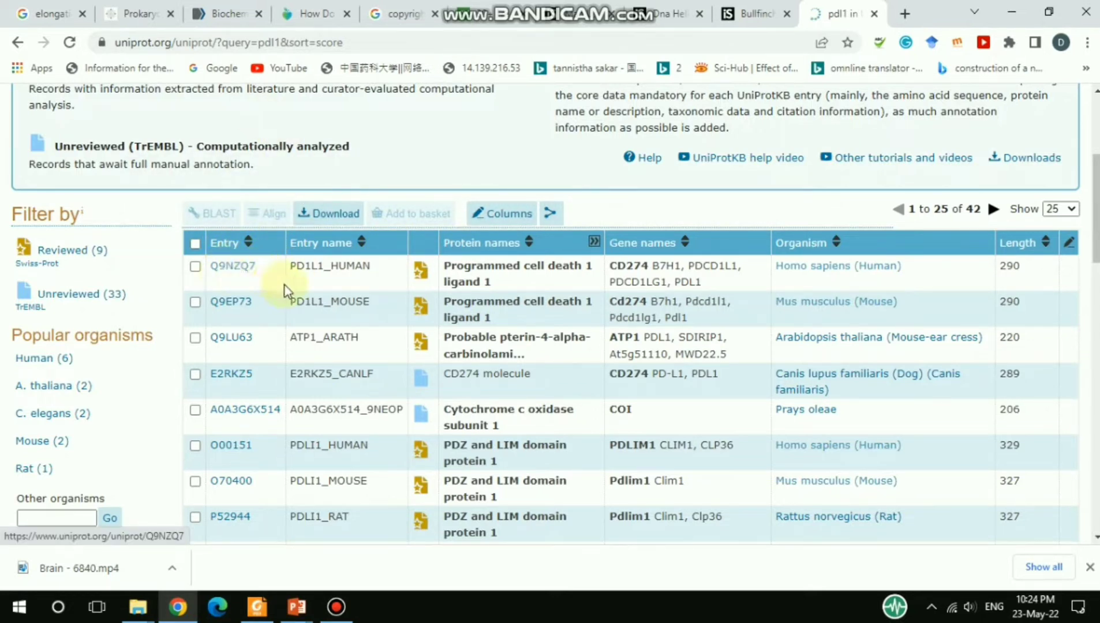
click(224, 267)
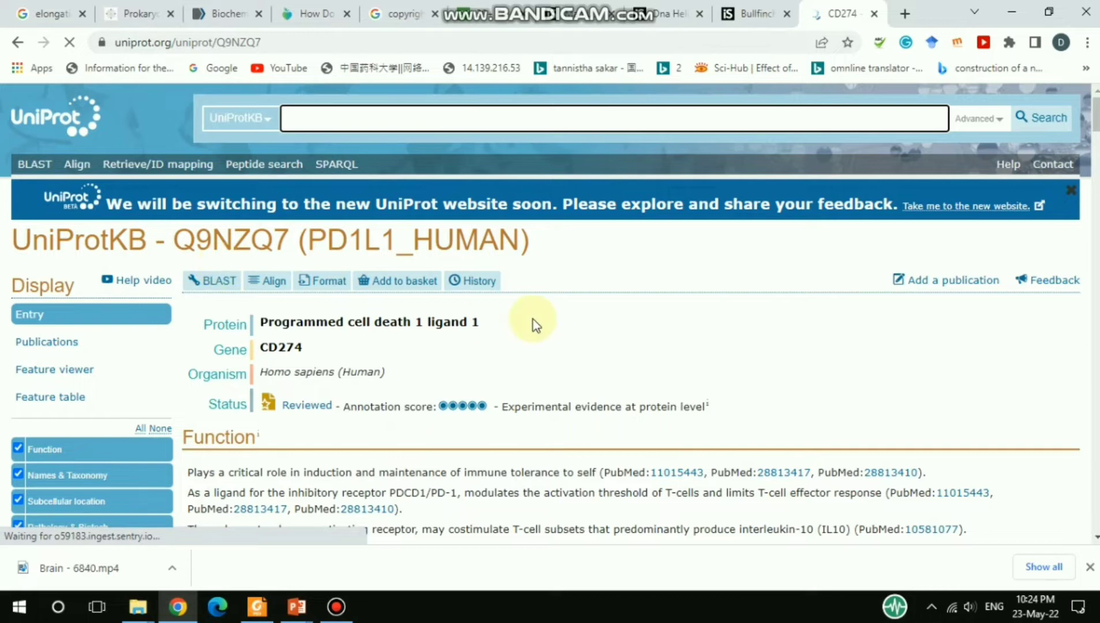
Examine the entry's header, Function description, GO biological process terms, and Names & Taxonomy section.
scroll(532, 325, down, 3)
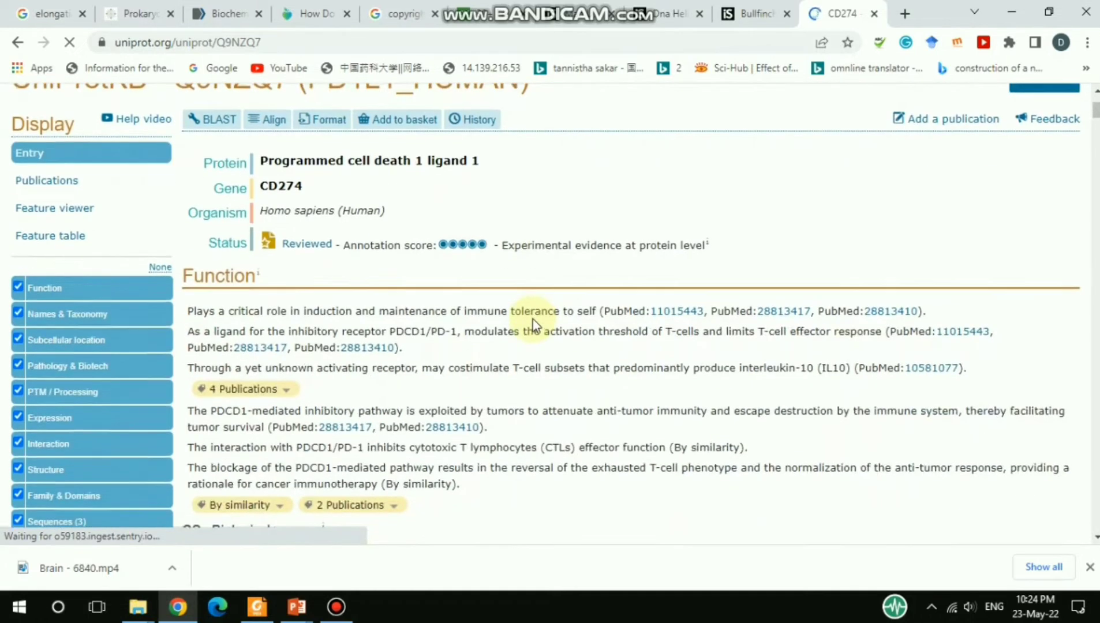
scroll(532, 325, up, 3)
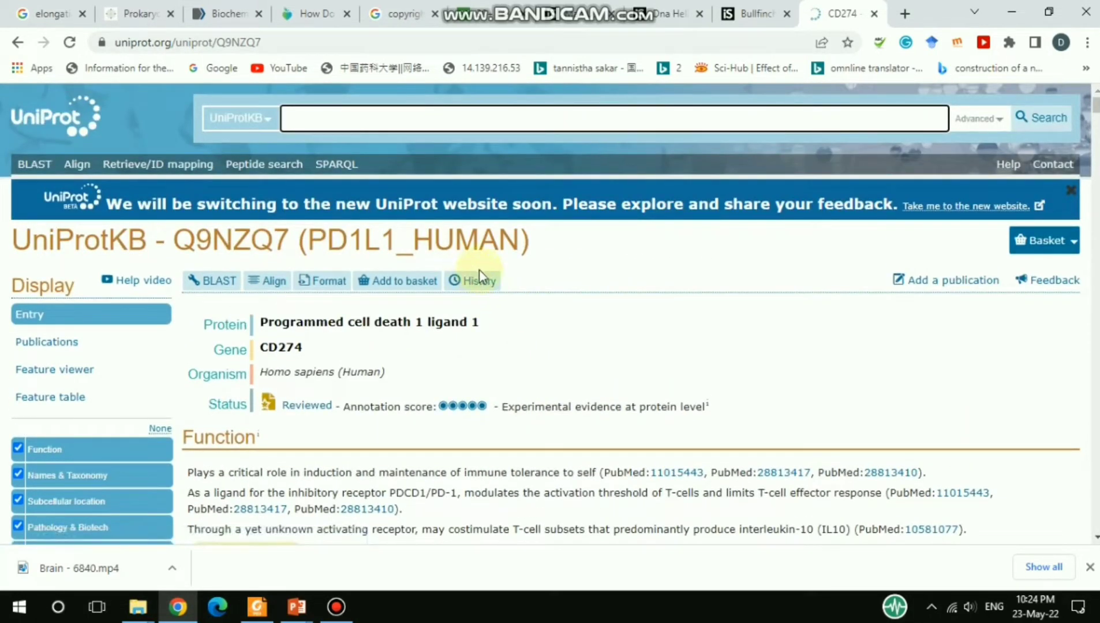
scroll(581, 316, down, 3)
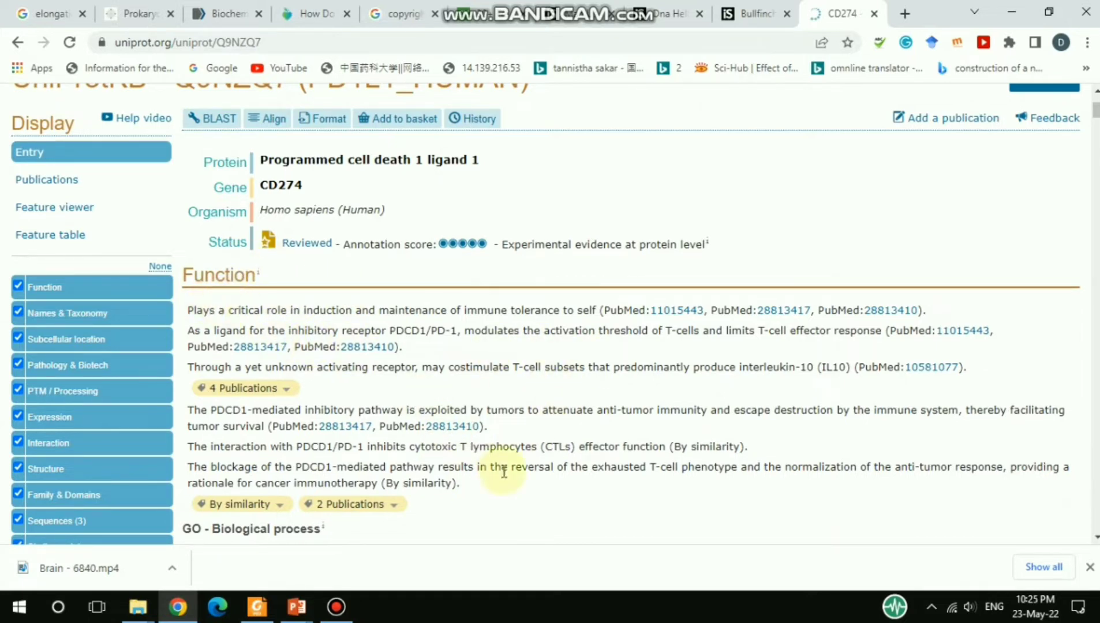
scroll(504, 472, down, 3)
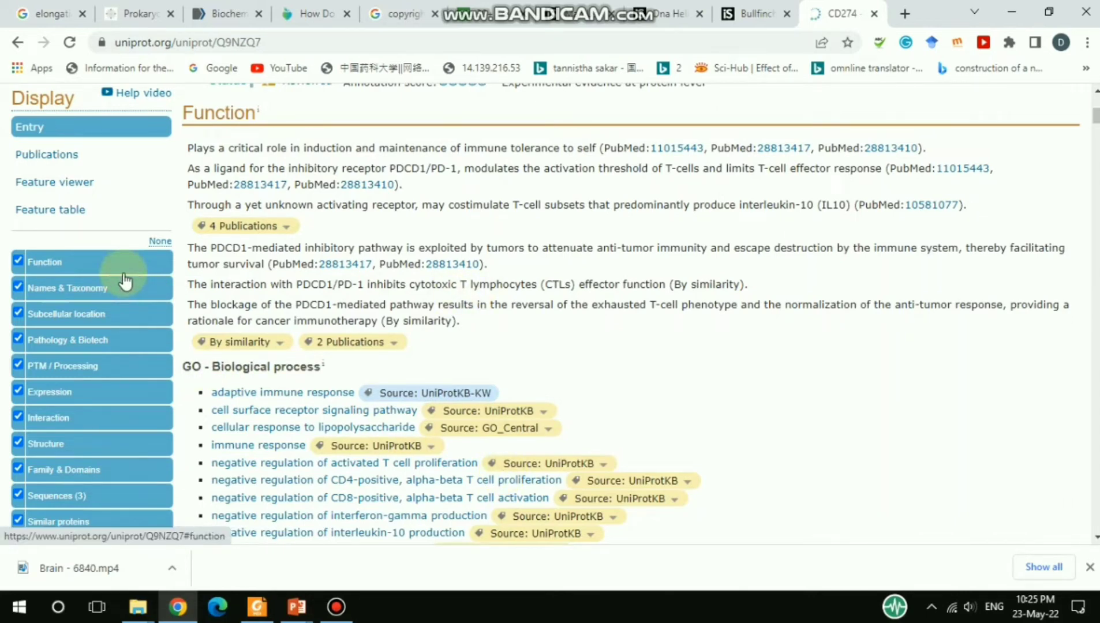
scroll(124, 282, down, 4)
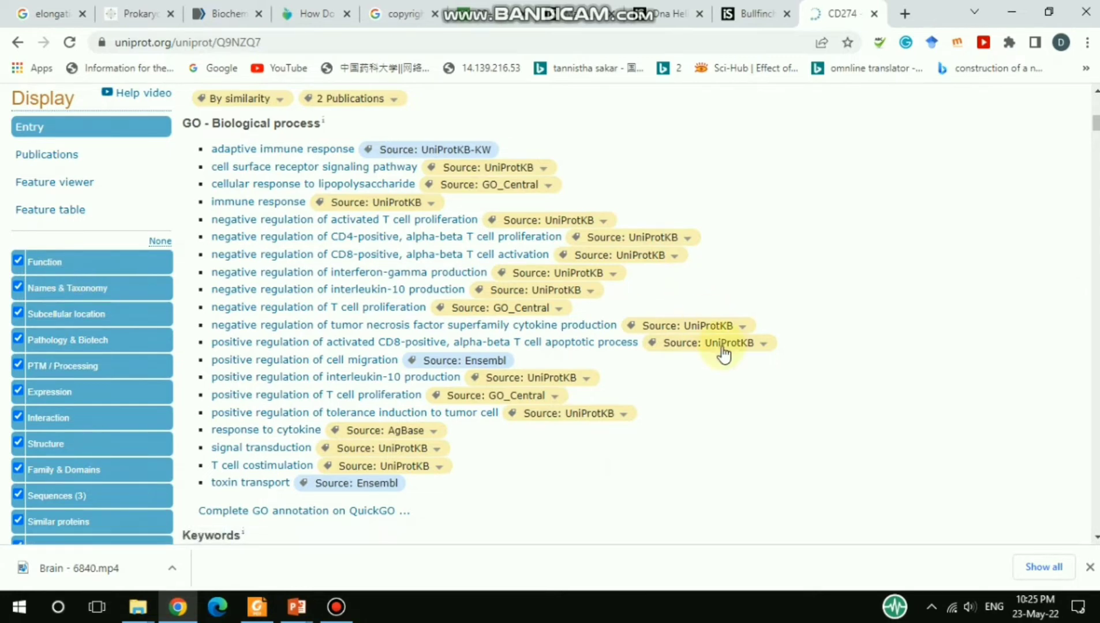
scroll(722, 347, up, 5)
scroll(722, 346, down, 5)
scroll(791, 403, down, 8)
scroll(789, 398, down, 2)
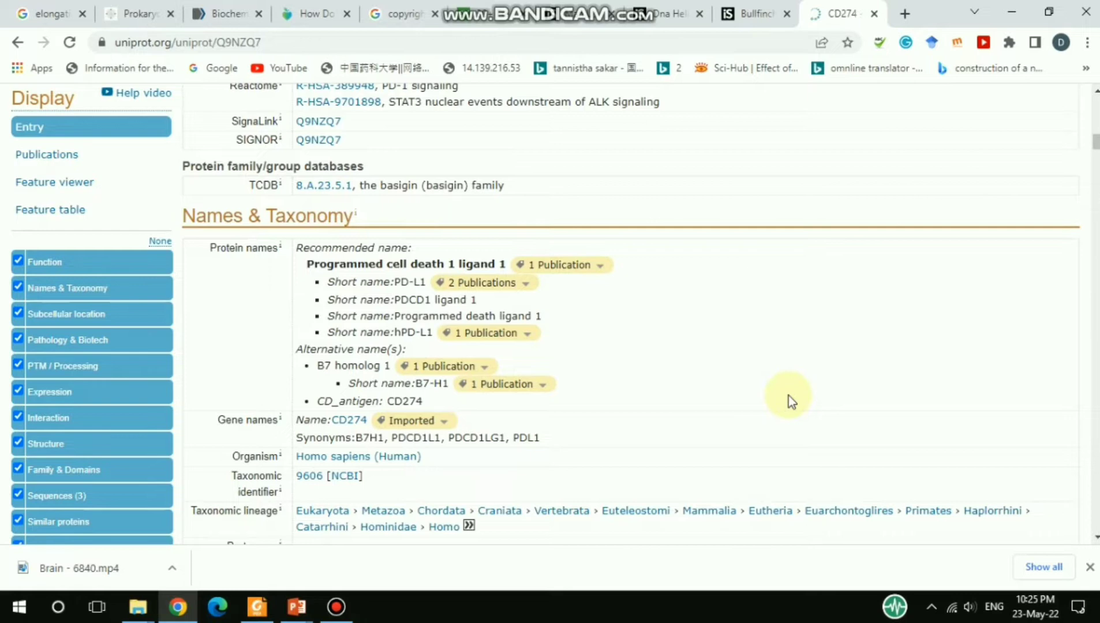
Examine the protein's Subcellular location diagram, Topology table, and Pathology & Biotech disease involvement.
scroll(761, 354, down, 10)
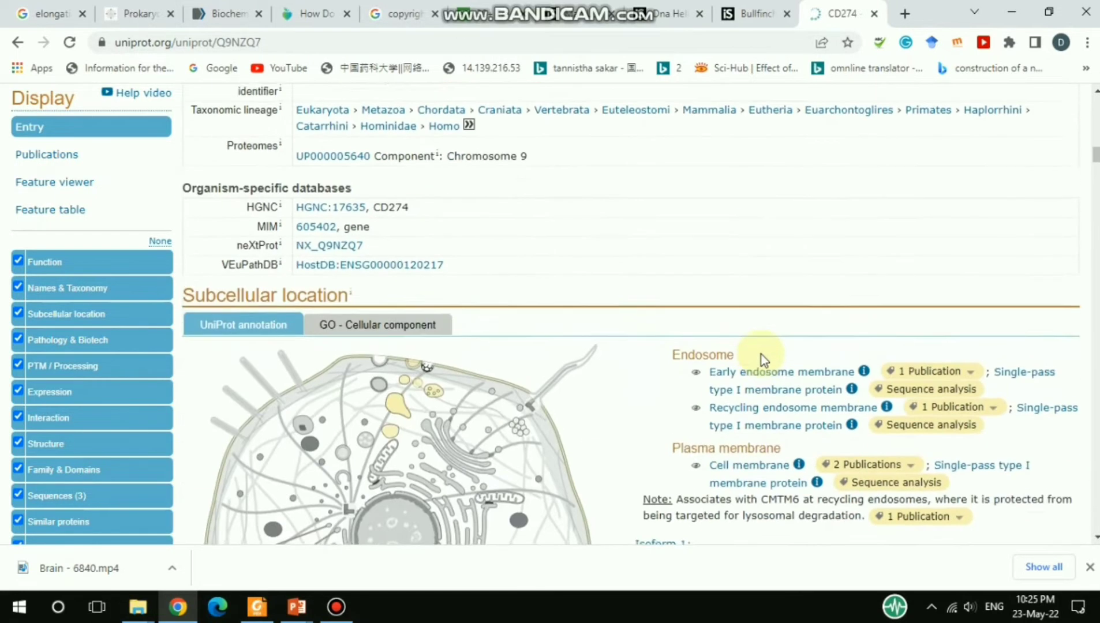
scroll(761, 357, up, 4)
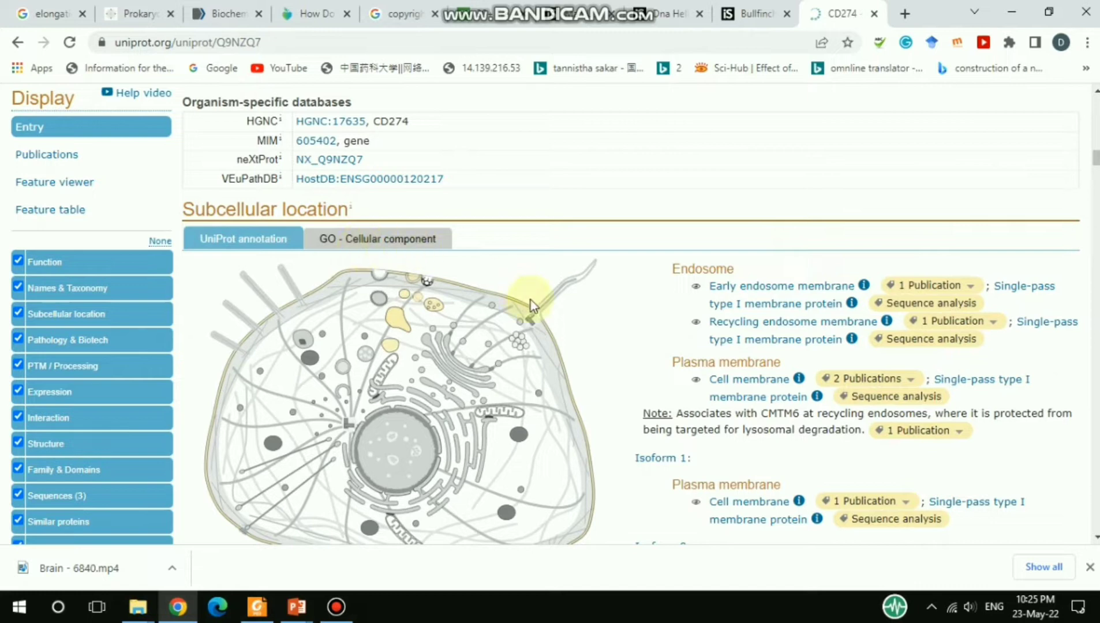
scroll(530, 300, down, 7)
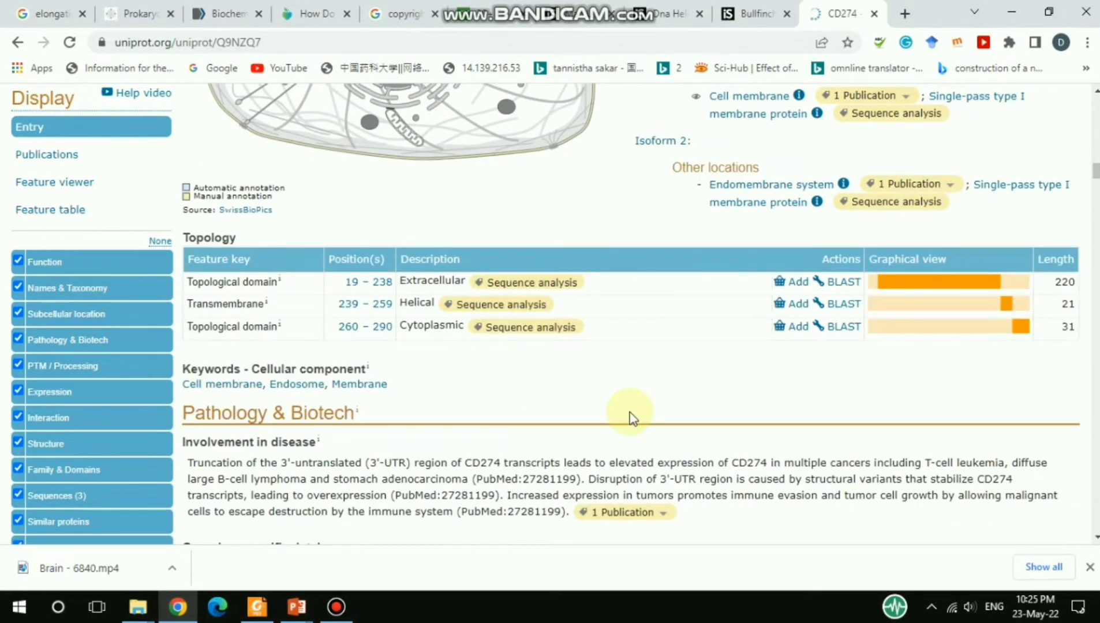
scroll(630, 417, down, 3)
scroll(631, 417, up, 3)
scroll(580, 395, down, 2)
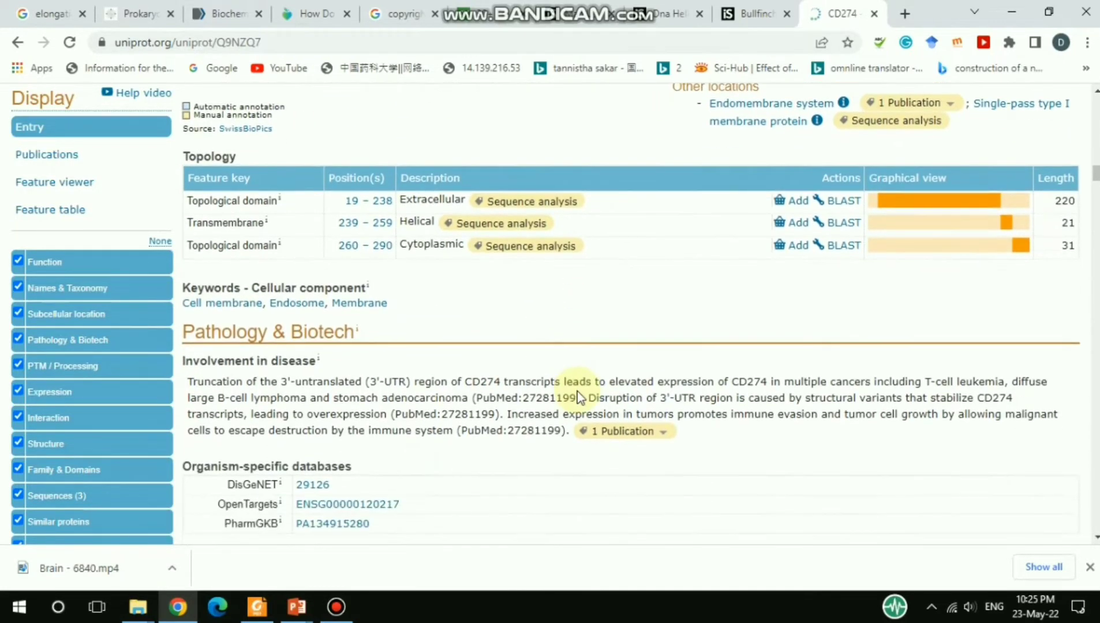
Review the PTM / Processing features, the proteomic databases, and the protein's binary interactions.
scroll(579, 397, down, 10)
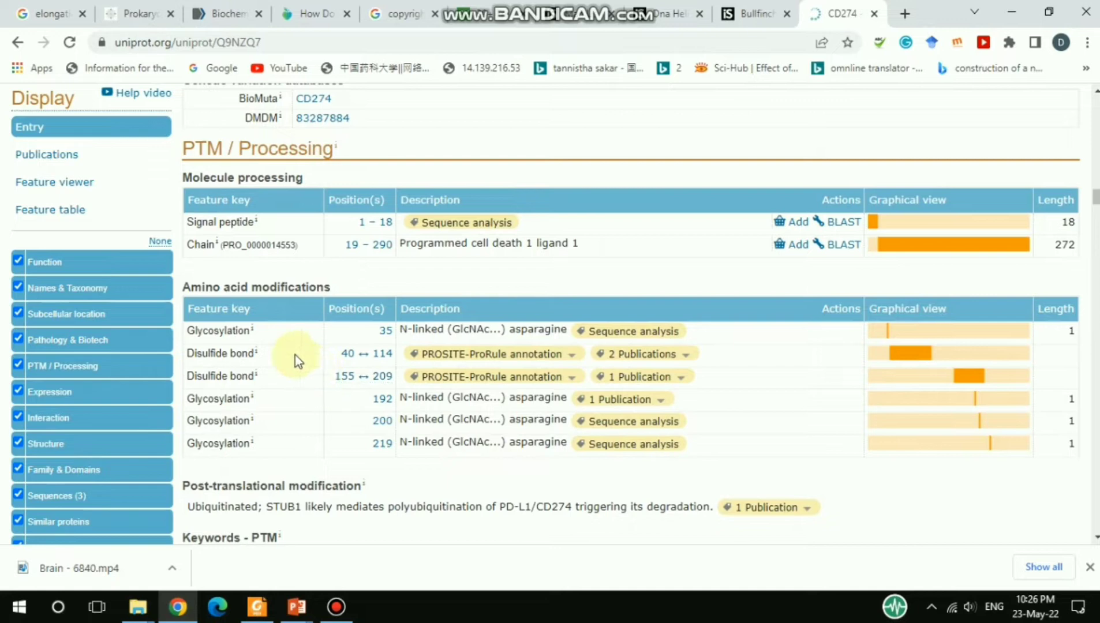
scroll(623, 411, down, 15)
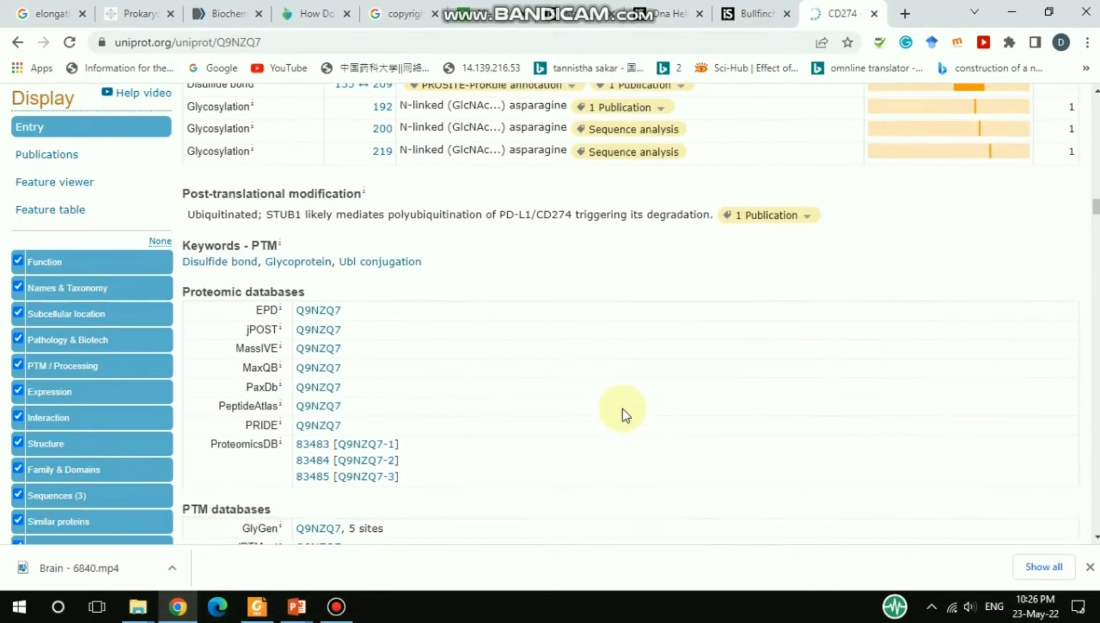
scroll(624, 410, down, 10)
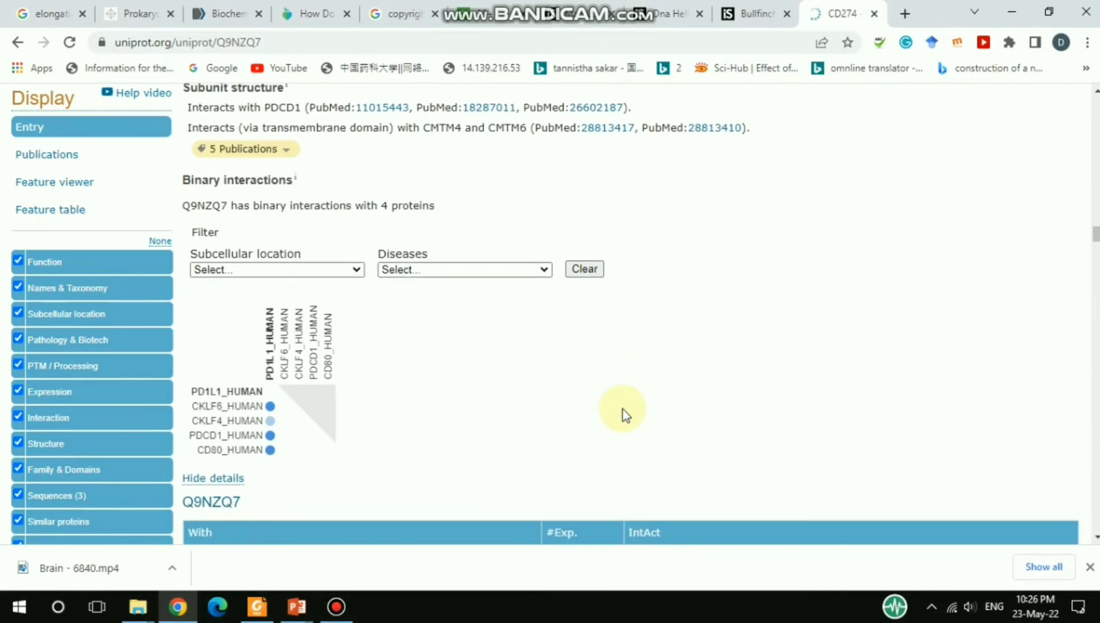
scroll(623, 410, down, 8)
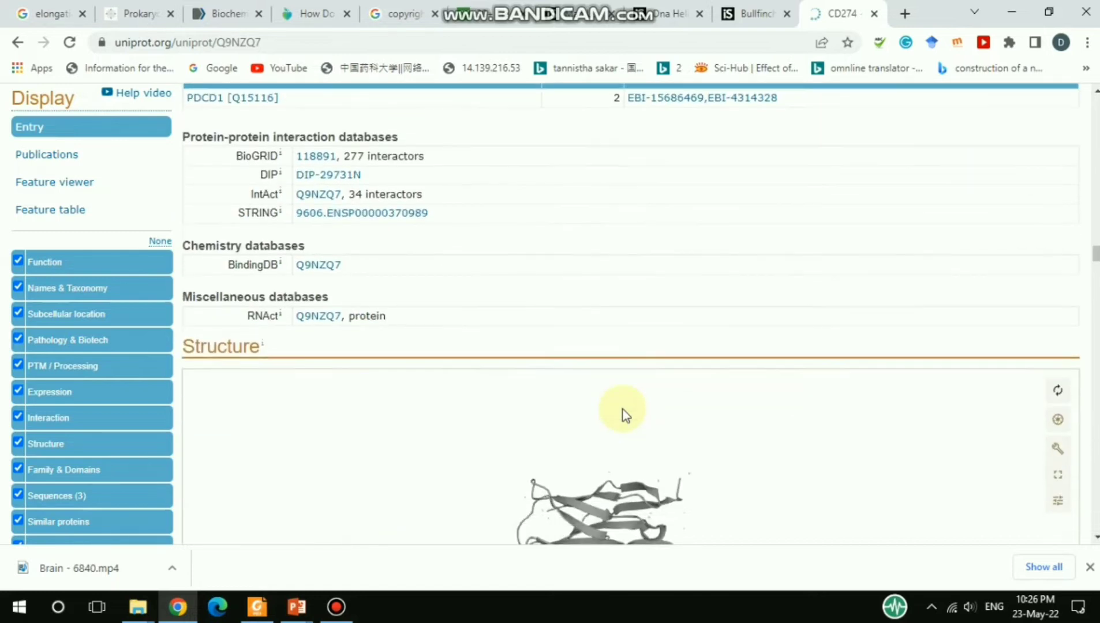
Rotate the 3D structure model in the Structure section and examine the list of available PDB structures.
mouse_move(578, 241)
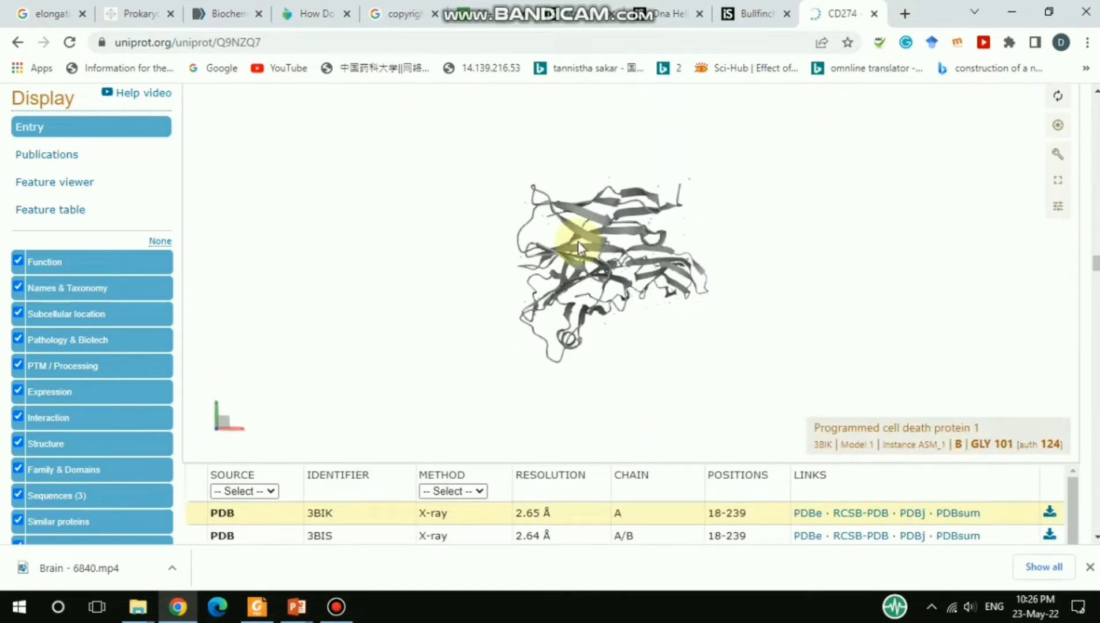
drag(577, 236, 549, 388)
click(981, 343)
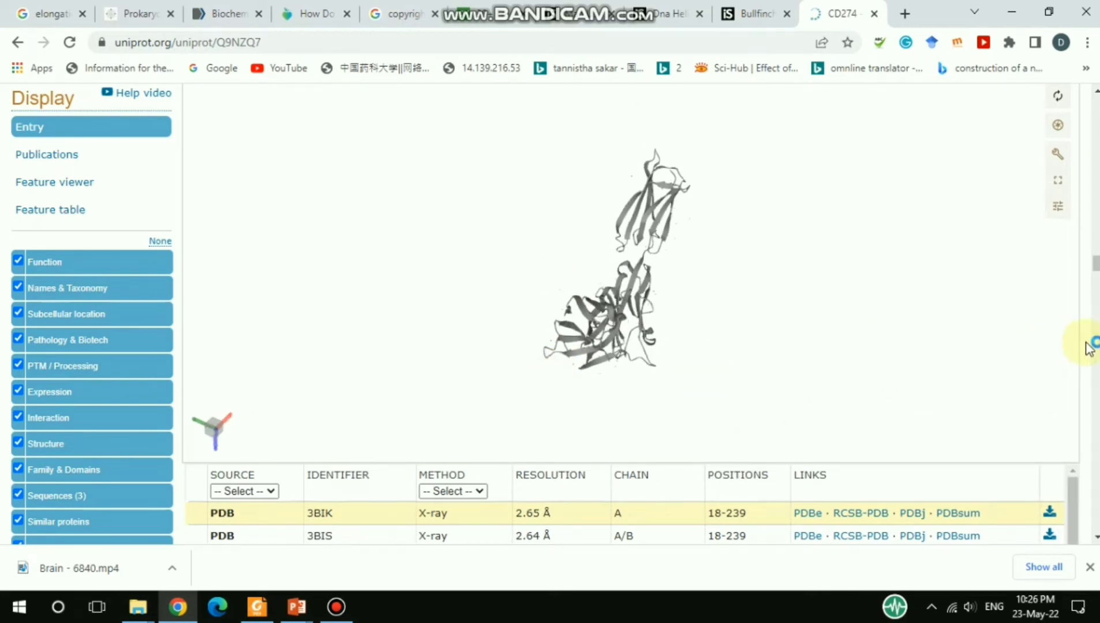
scroll(1088, 348, down, 3)
scroll(1088, 347, down, 2)
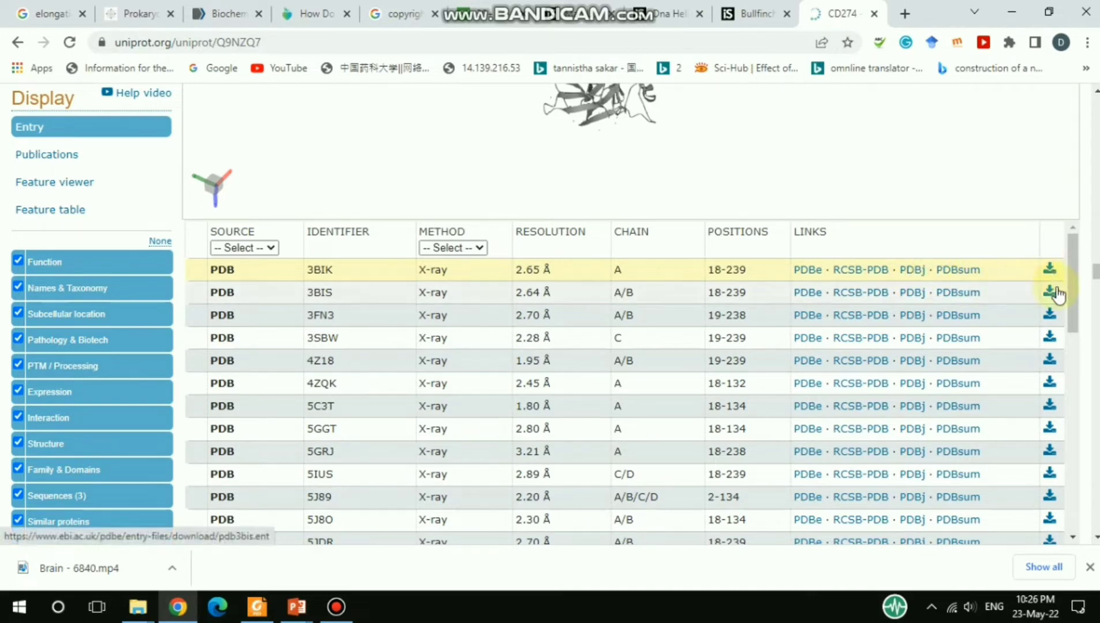
scroll(1088, 276, down, 1)
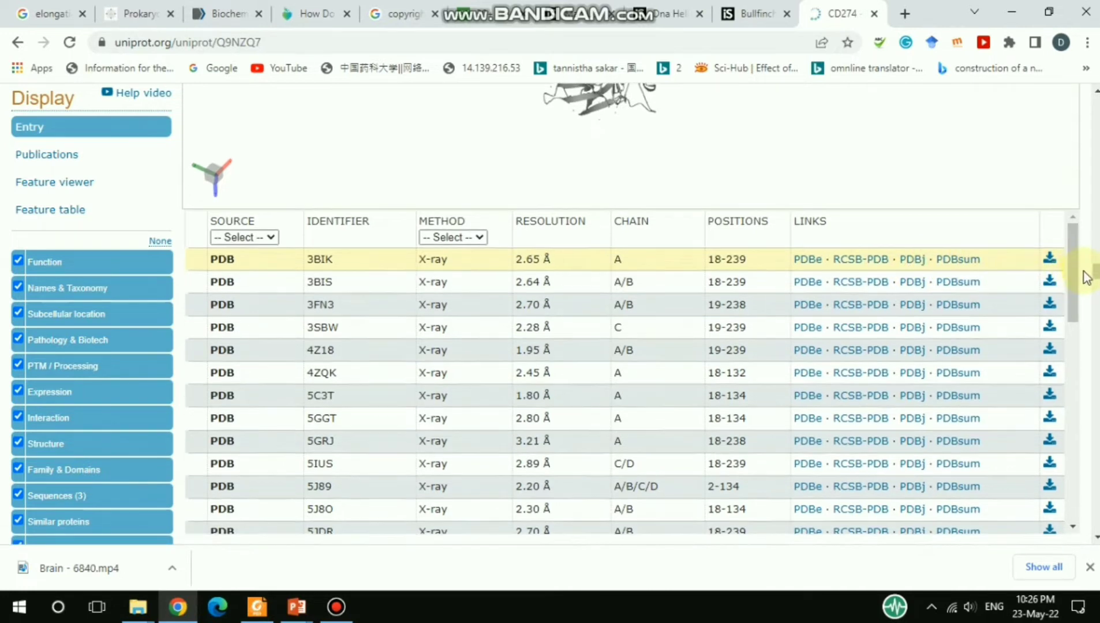
Copy the complete amino acid sequence of Isoform 1 from the Sequences section.
scroll(1087, 276, down, 6)
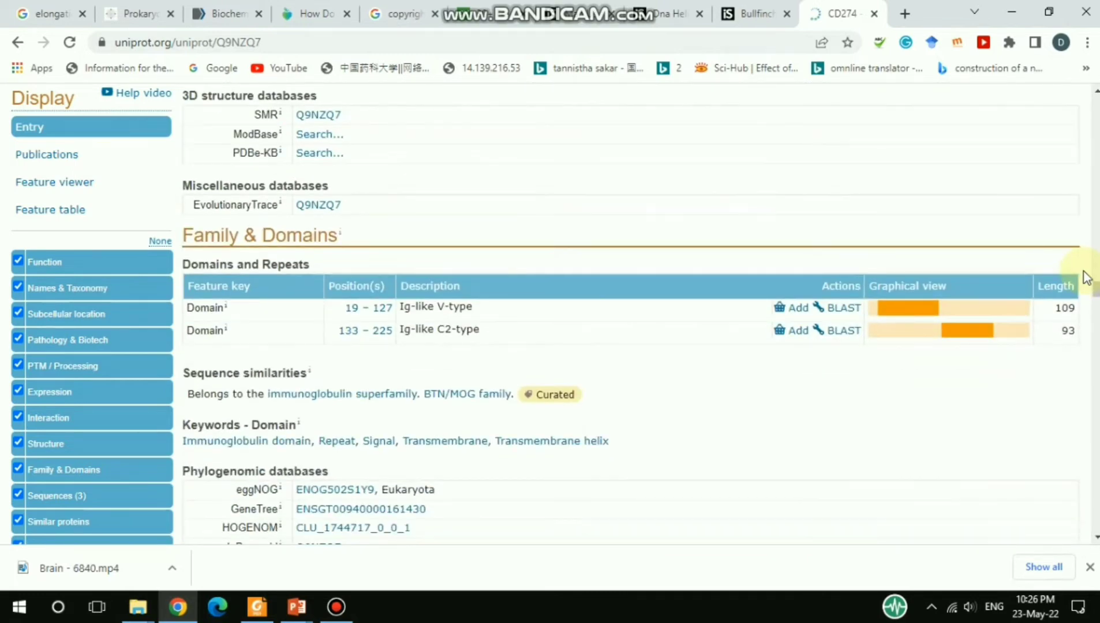
scroll(818, 331, down, 8)
scroll(818, 330, up, 5)
scroll(818, 330, down, 5)
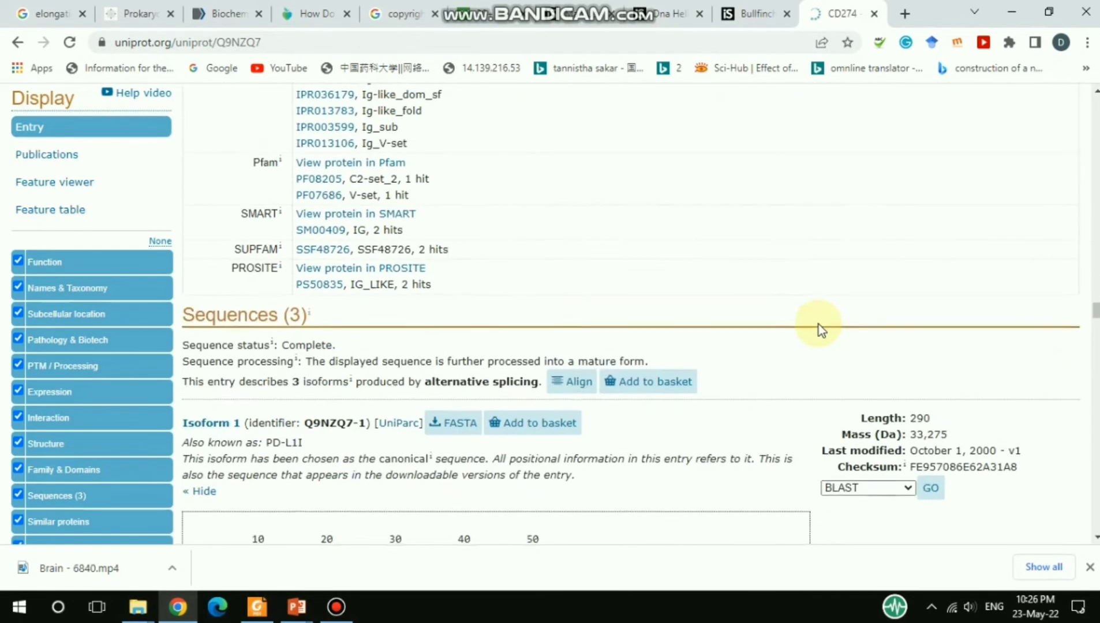
scroll(820, 328, down, 6)
scroll(819, 328, up, 2)
scroll(820, 327, down, 1)
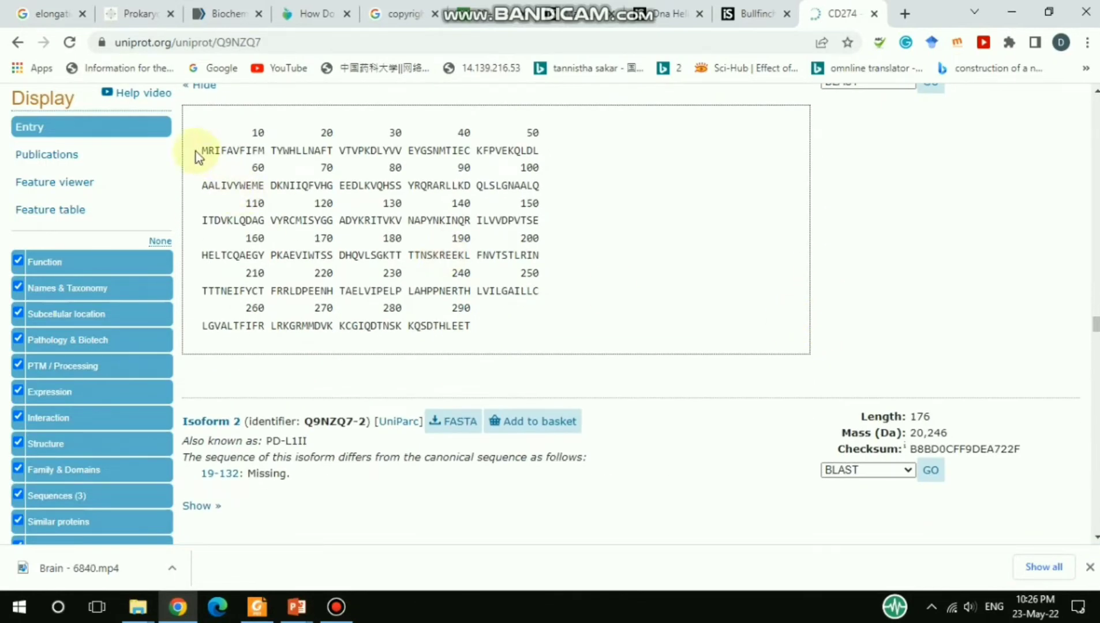
drag(200, 153, 508, 327)
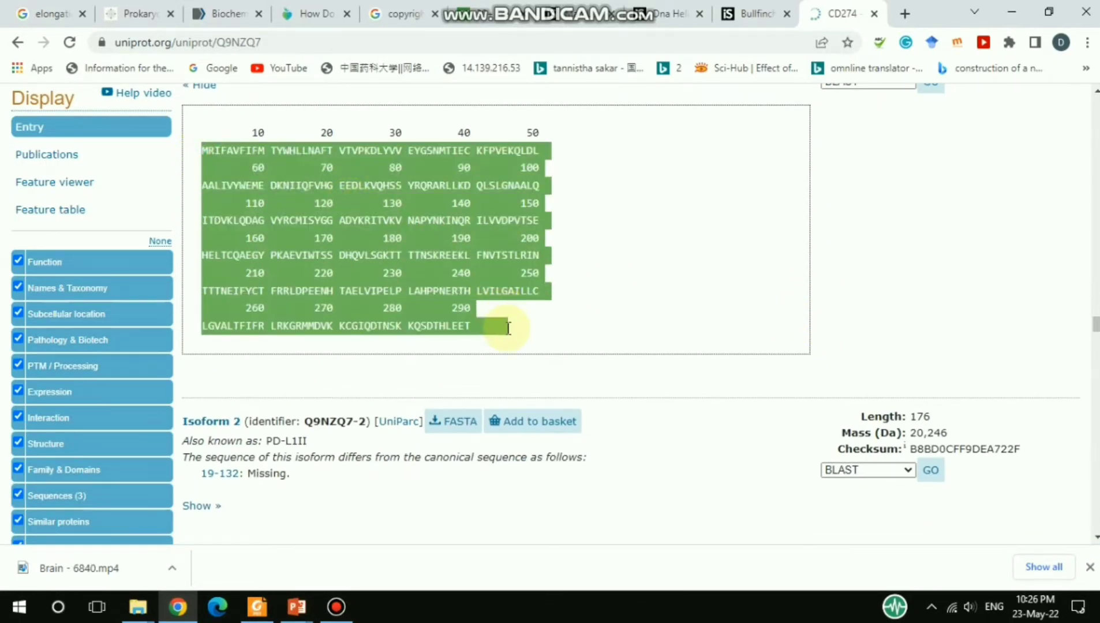
right_click(421, 241)
click(445, 256)
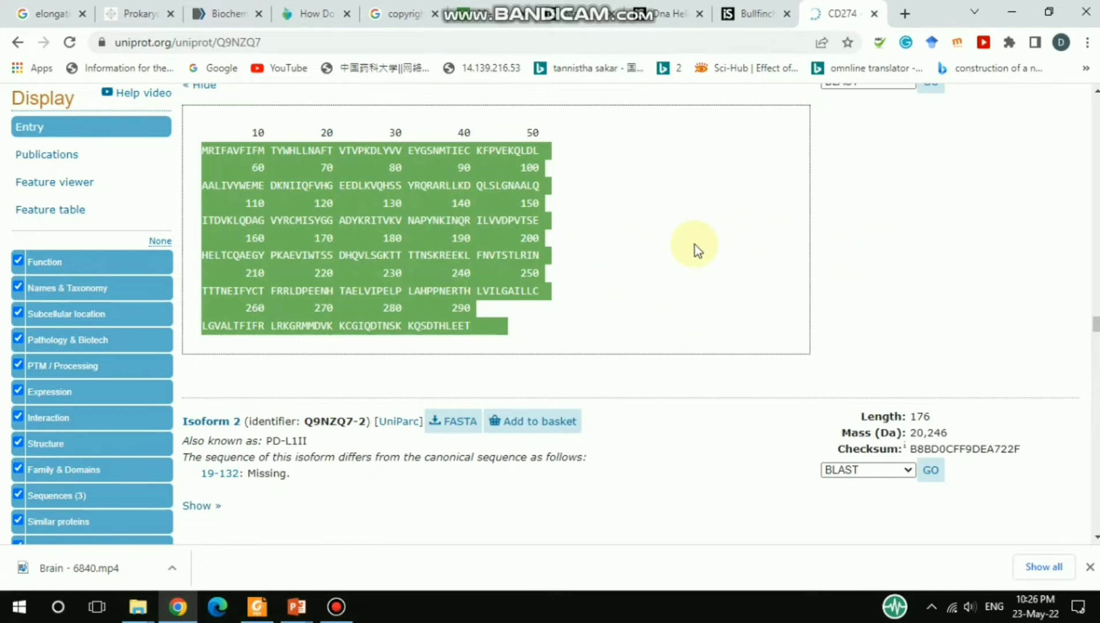
Review the alternative isoforms, sequence databases, similar proteins, and cross-references in the remainder of the PD-L1 entry.
scroll(859, 285, down, 6)
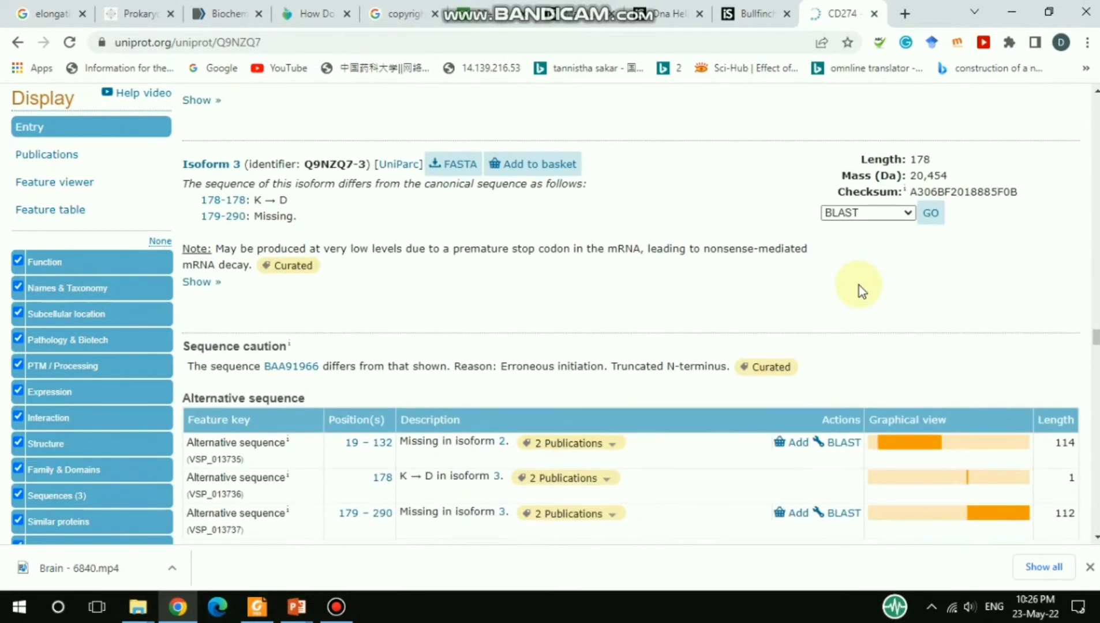
scroll(859, 285, down, 12)
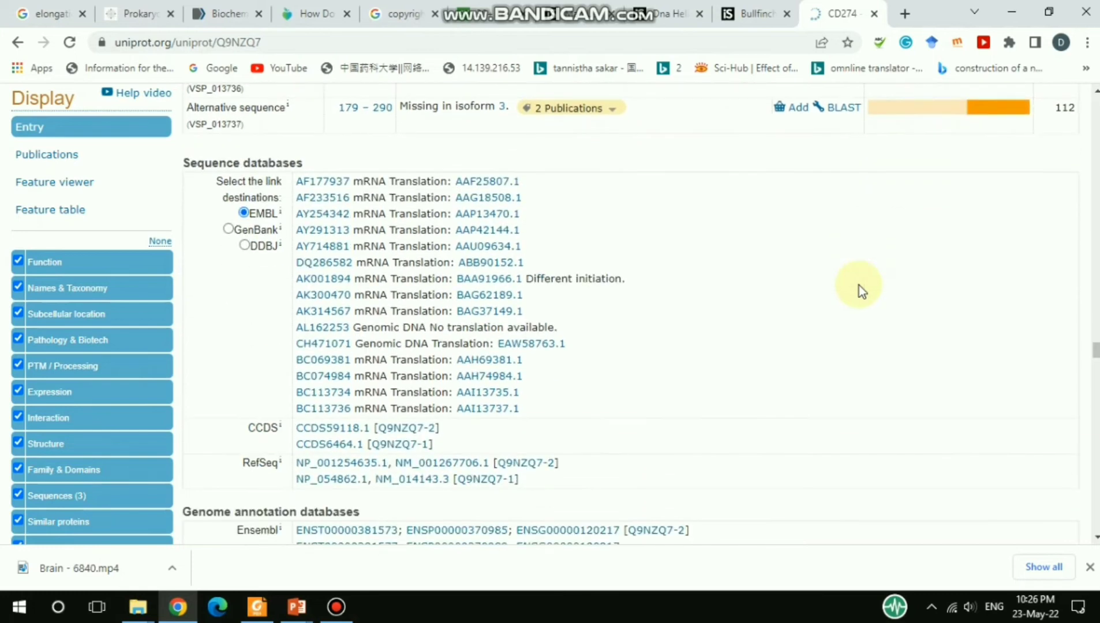
scroll(858, 285, down, 7)
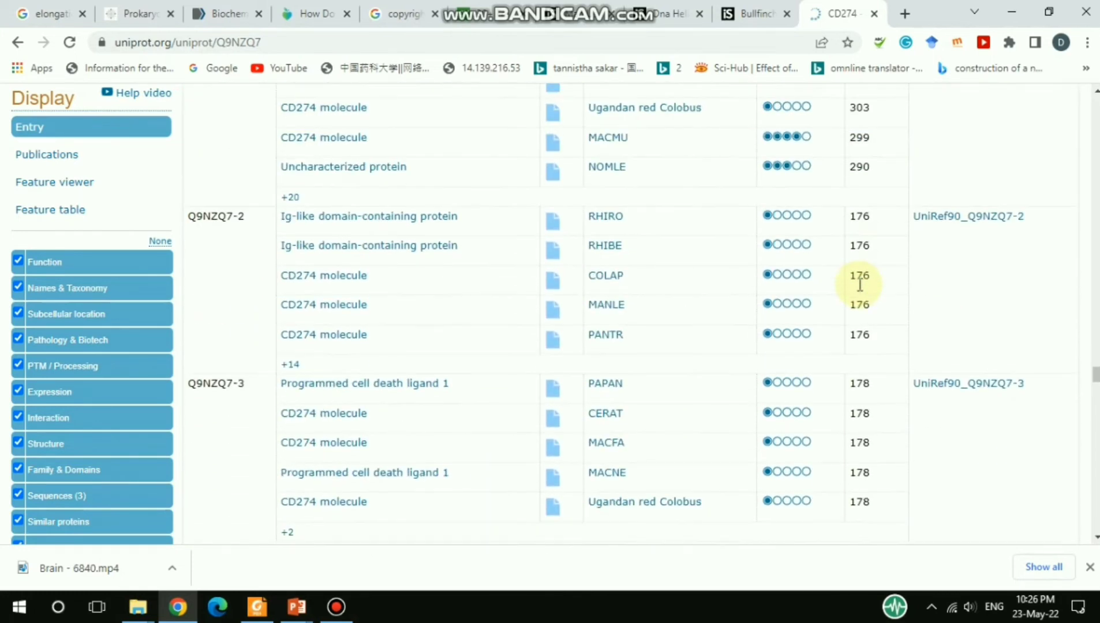
scroll(859, 286, down, 10)
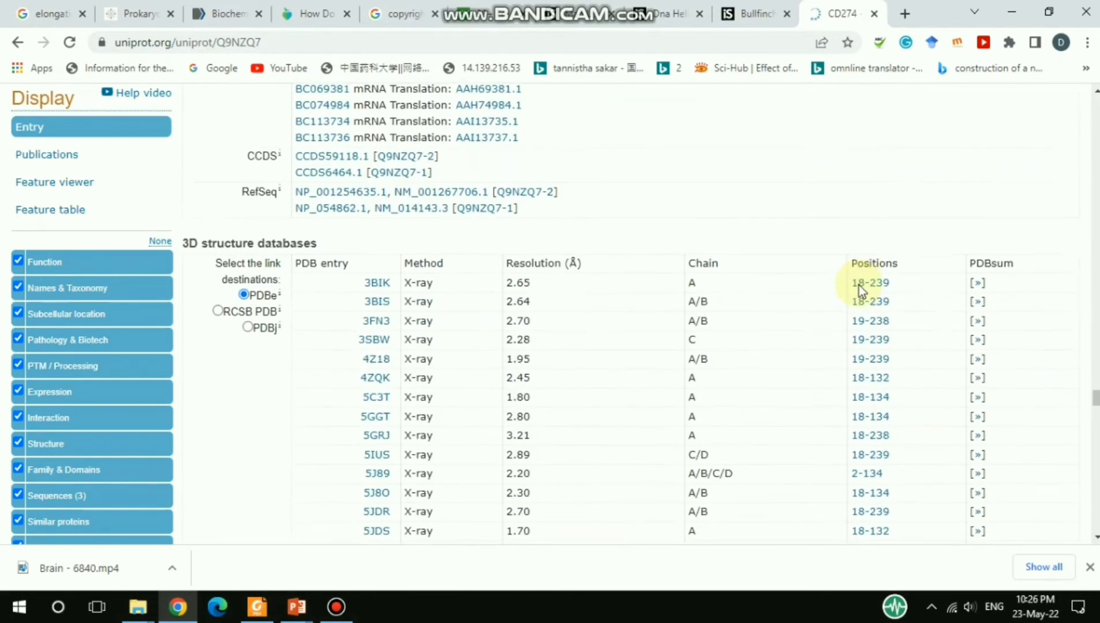
scroll(859, 285, down, 15)
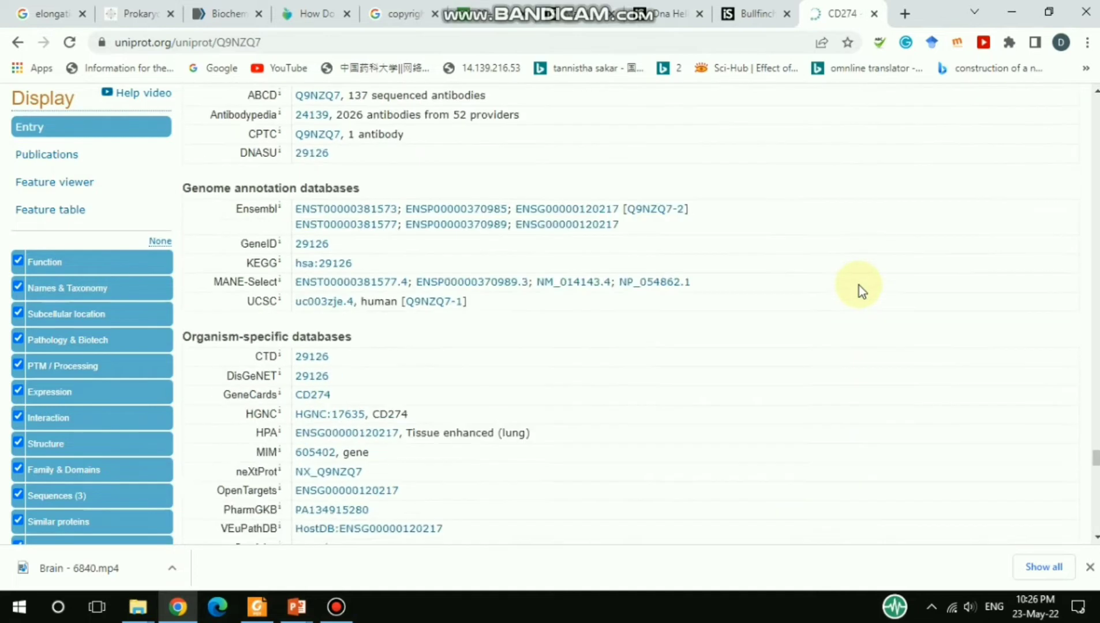
scroll(858, 285, down, 10)
scroll(859, 285, up, 20)
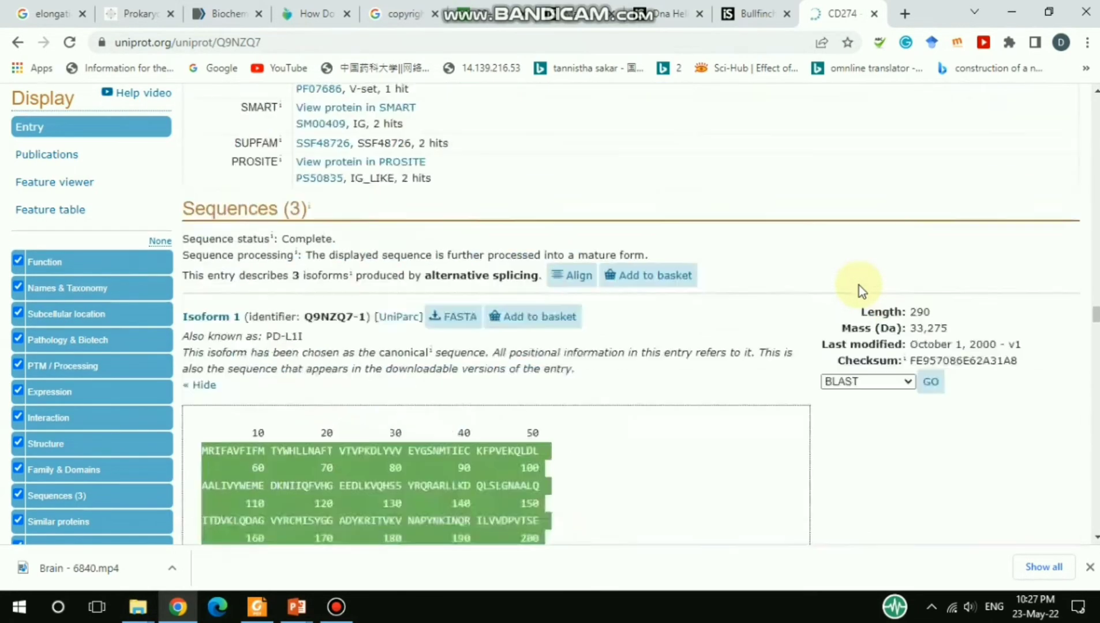
scroll(859, 285, up, 15)
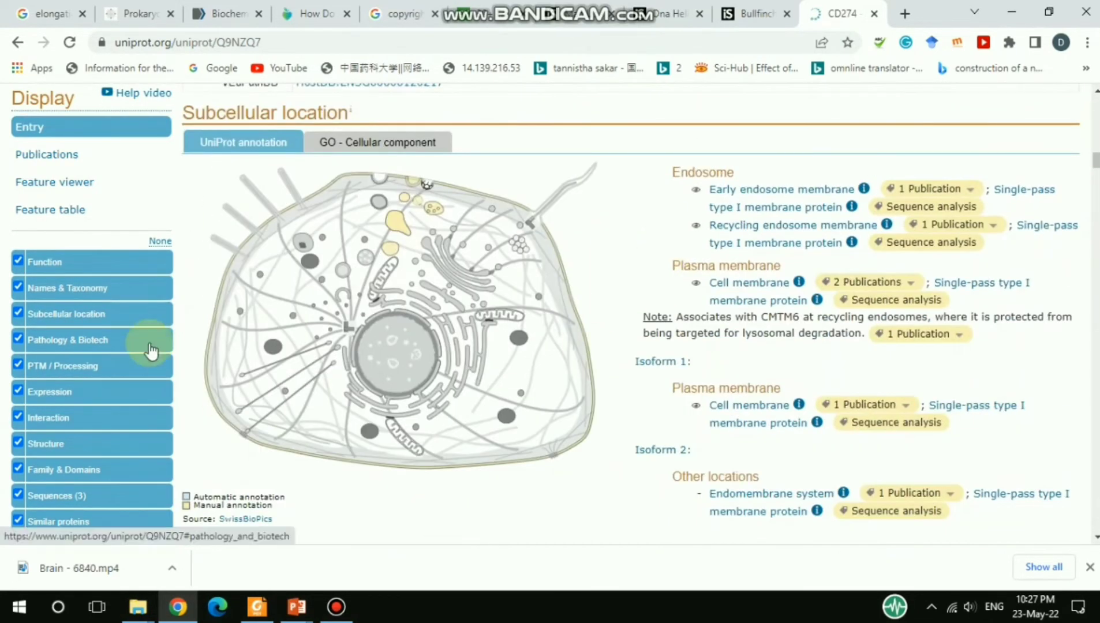
Open the Publications list for the PD-L1 entry and look through the cited papers and filter categories.
scroll(152, 351, up, 10)
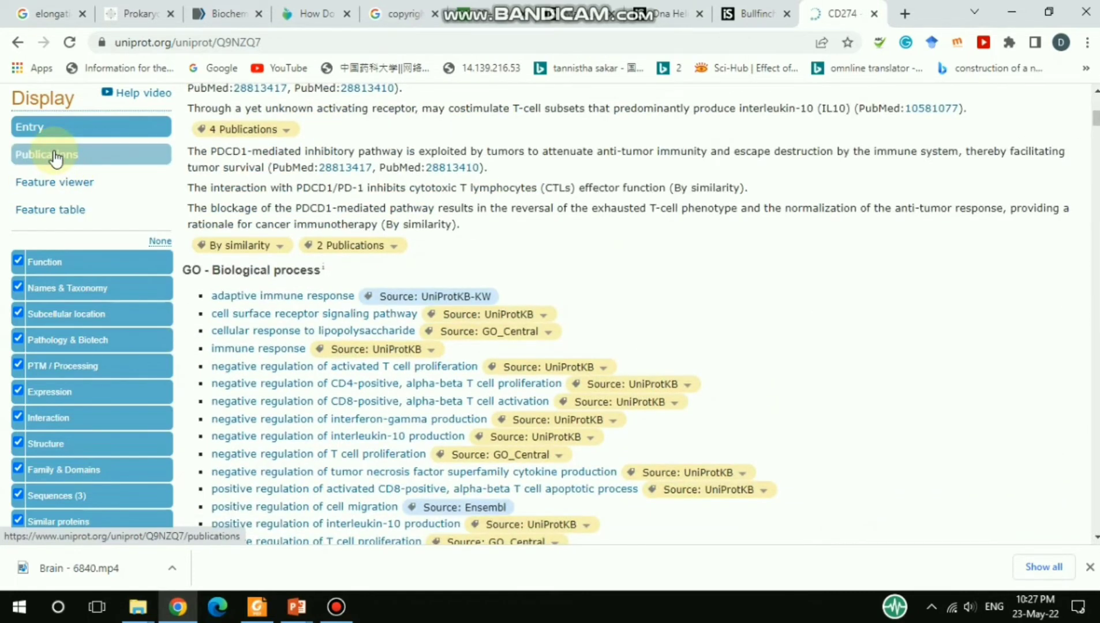
scroll(56, 156, up, 7)
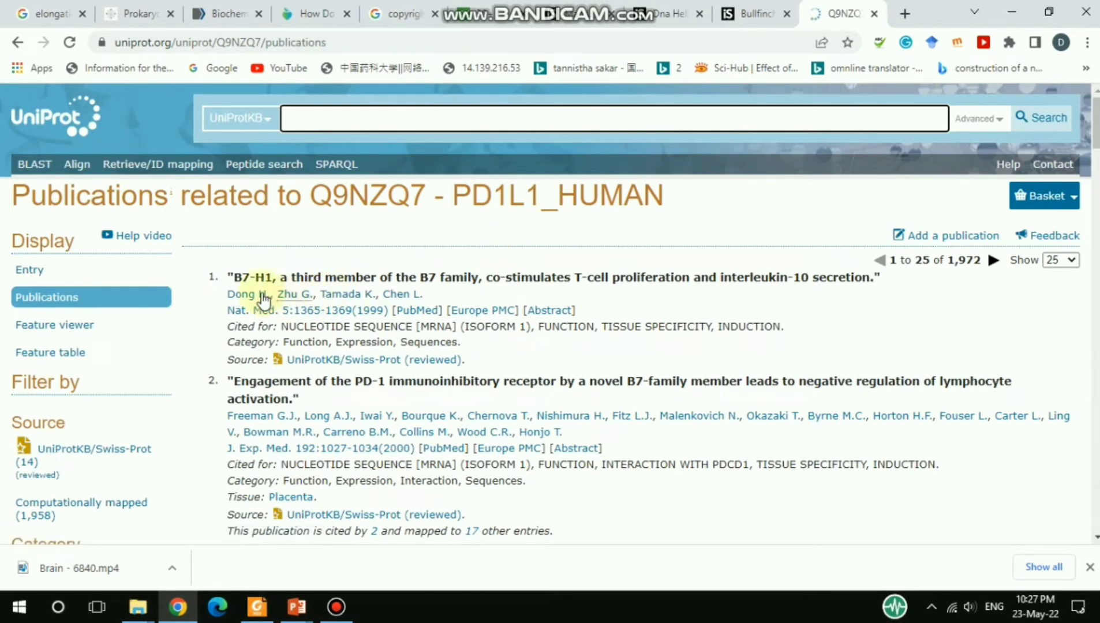
scroll(667, 366, down, 10)
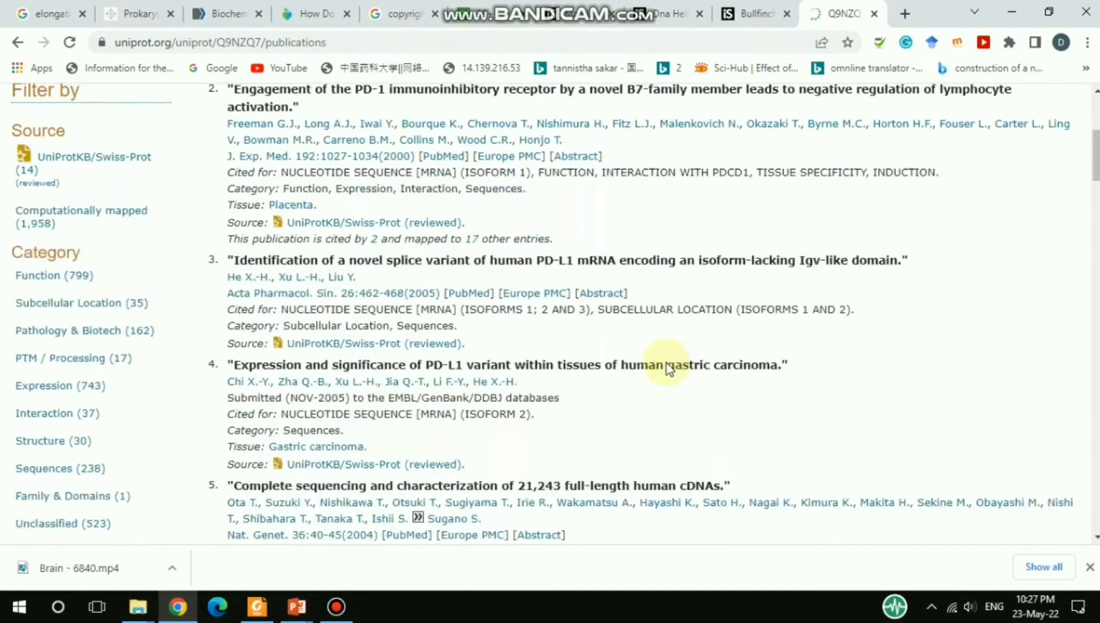
scroll(667, 367, down, 5)
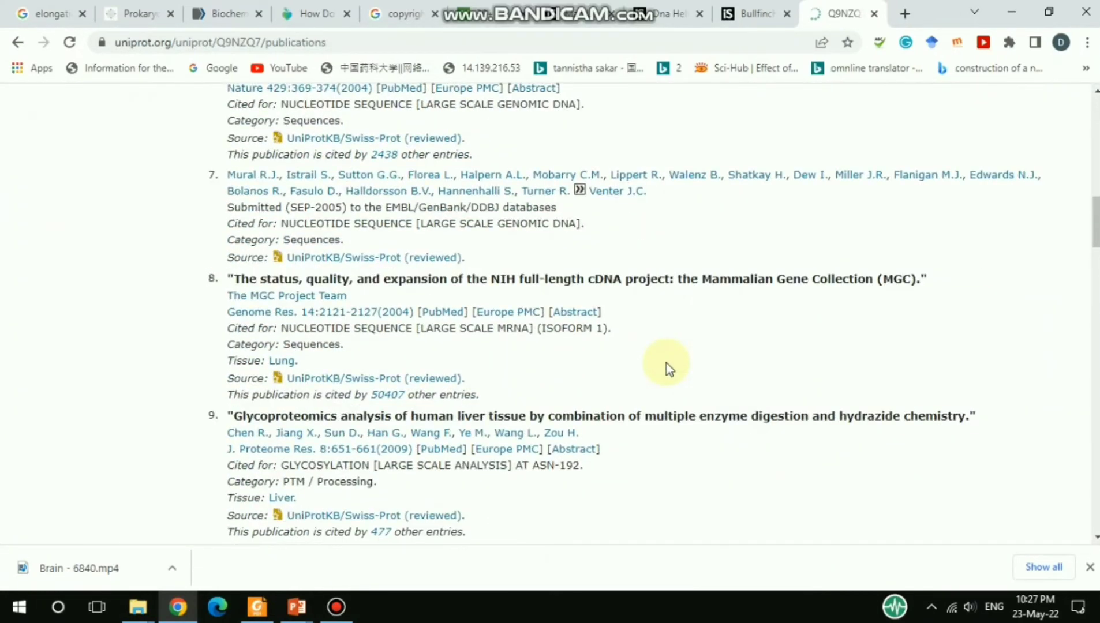
scroll(668, 364, down, 8)
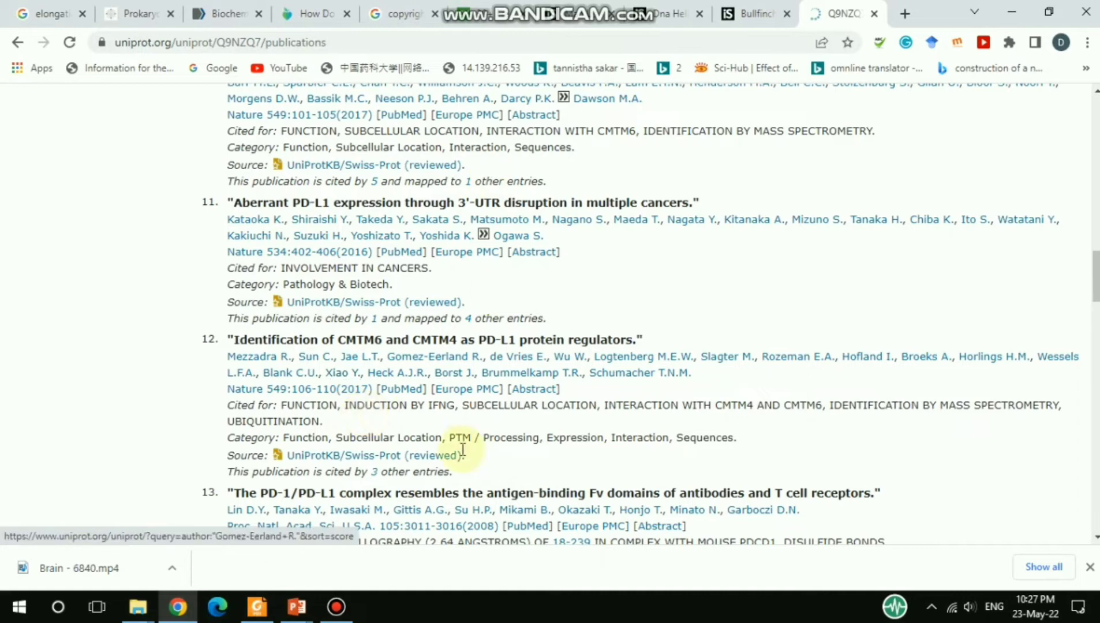
scroll(491, 401, up, 15)
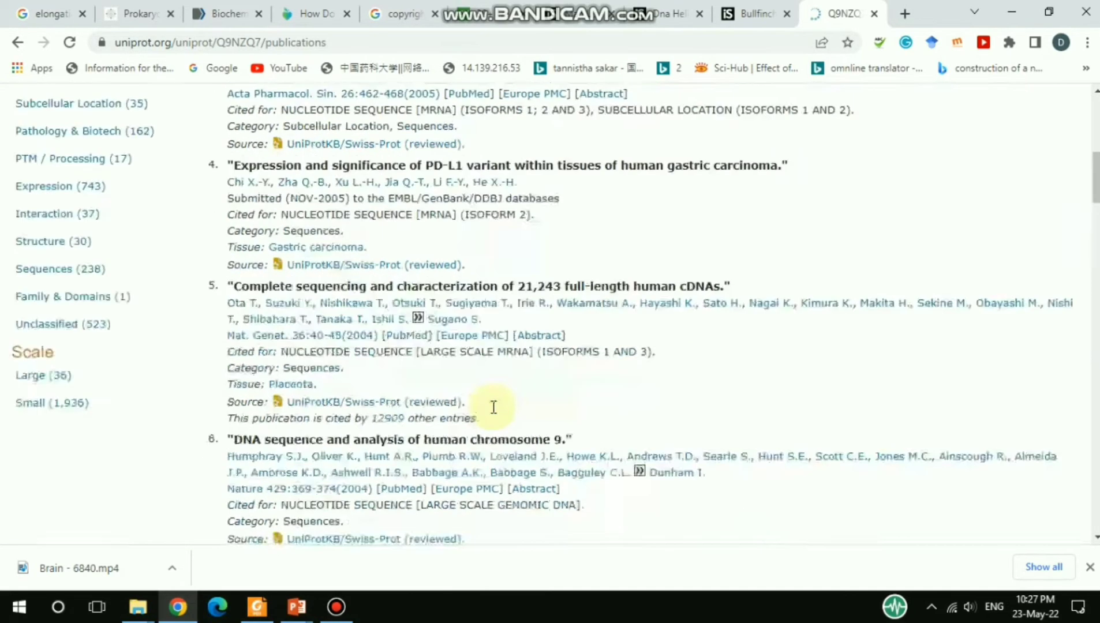
scroll(493, 407, up, 4)
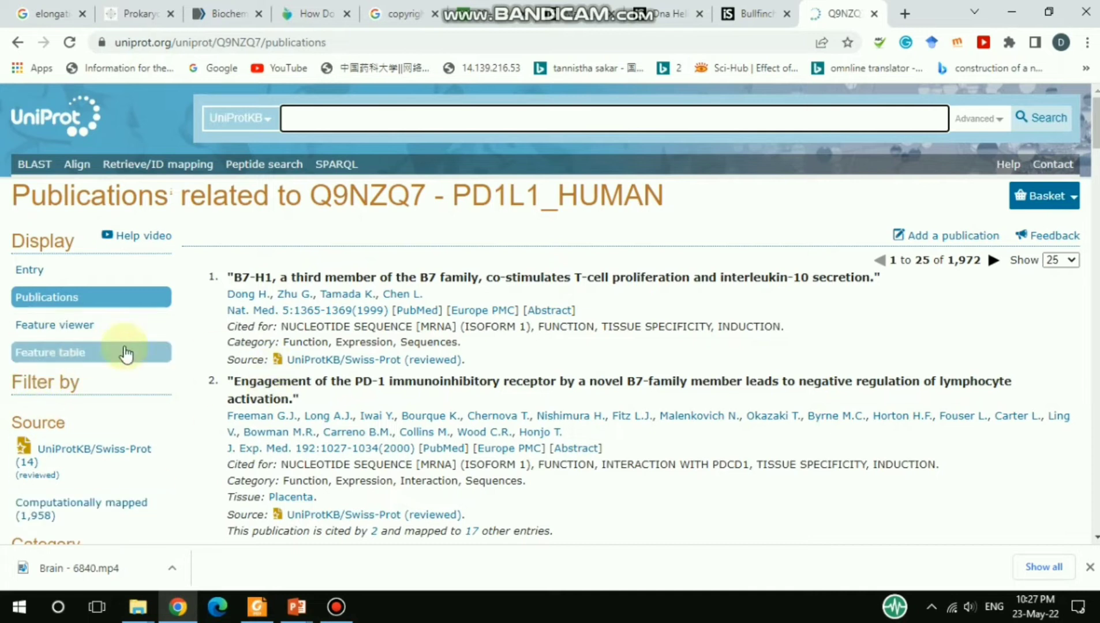
Open the Feature viewer for the protein, zoom the tracks to residues 55–220, and examine the feature categories.
click(55, 326)
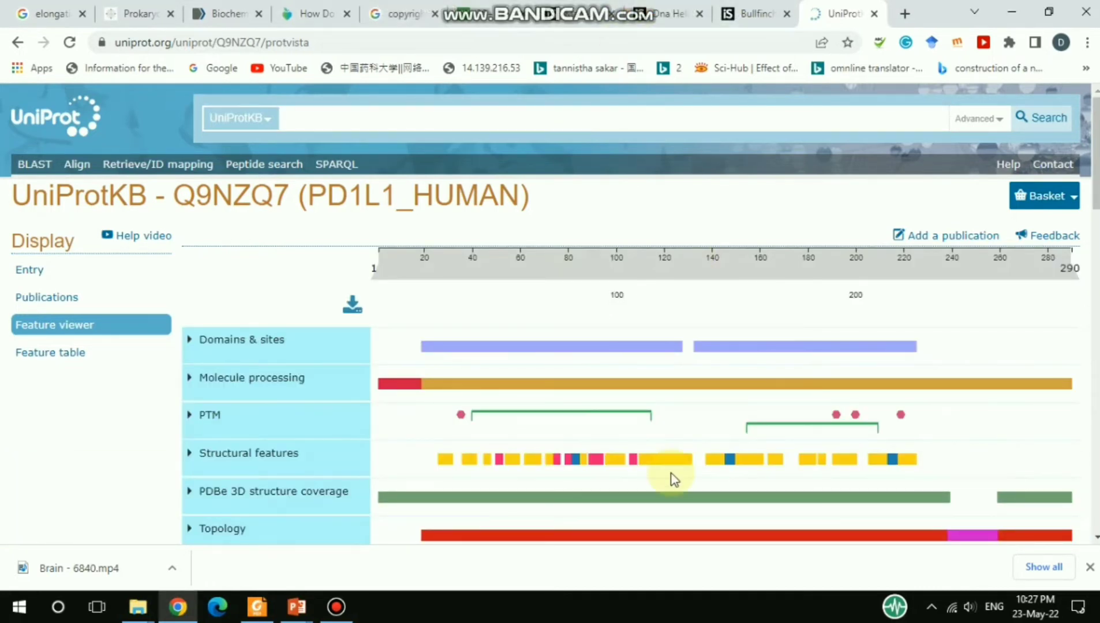
scroll(678, 472, up, 5)
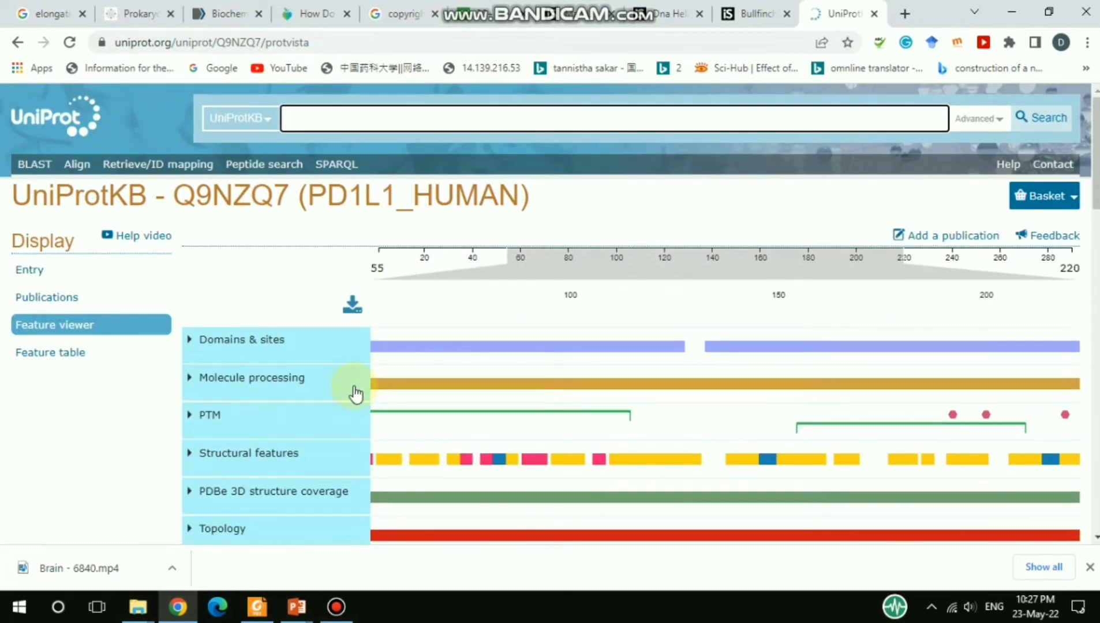
scroll(356, 375, down, 1)
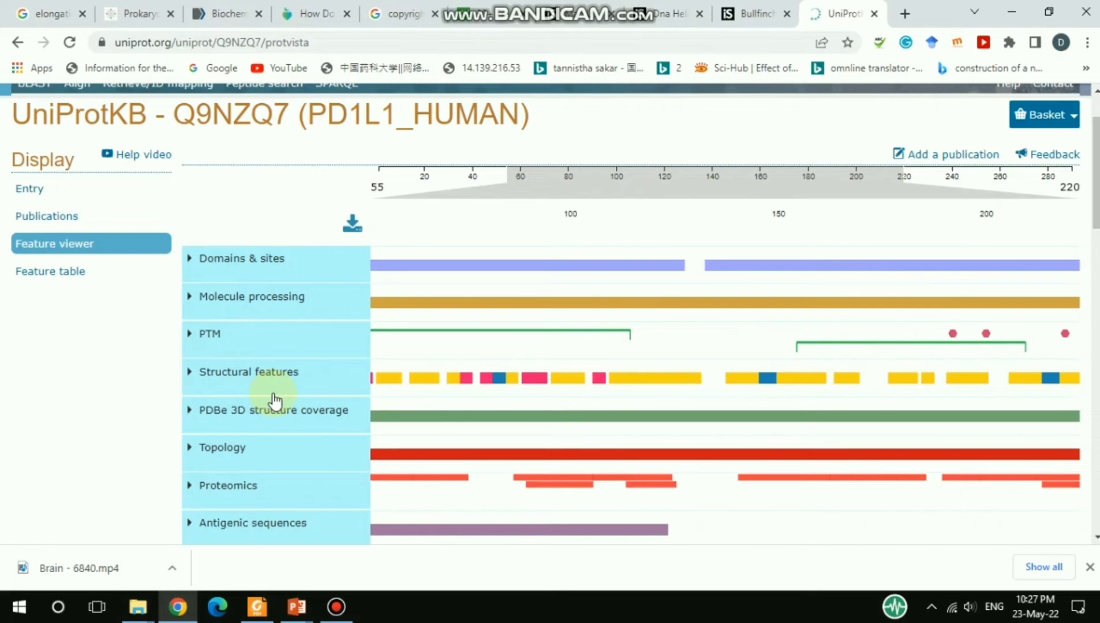
scroll(274, 400, down, 1)
scroll(275, 399, up, 2)
scroll(275, 400, down, 1)
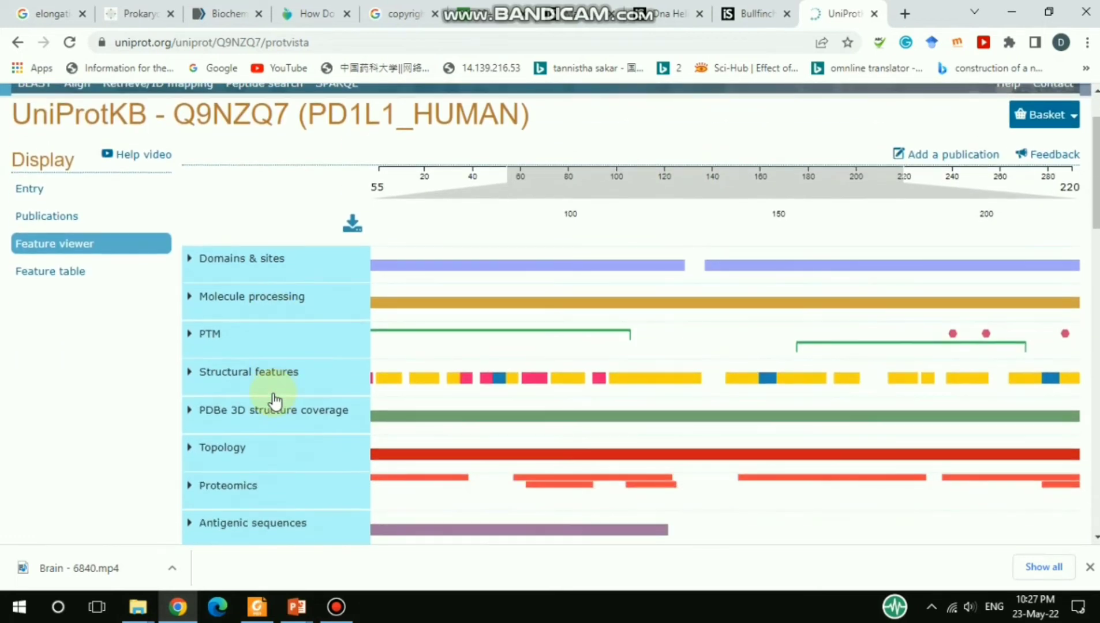
Expand the PTM track, magnify it to the amino acid sequence, and inspect the glycosylation sites at residues 192 and 200.
click(211, 335)
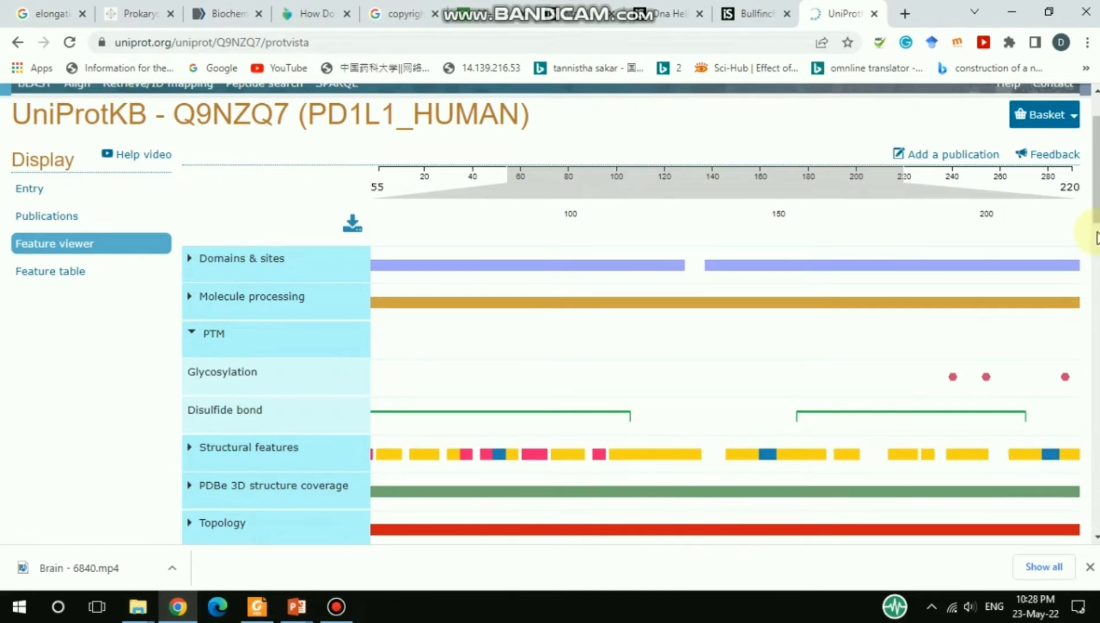
scroll(550, 314, down, 1)
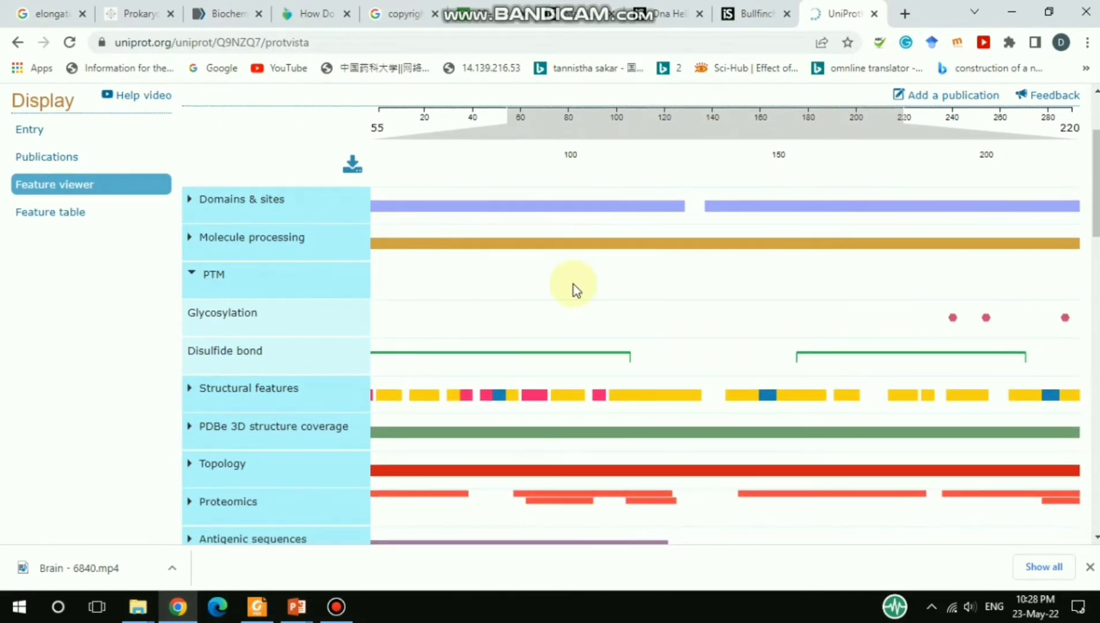
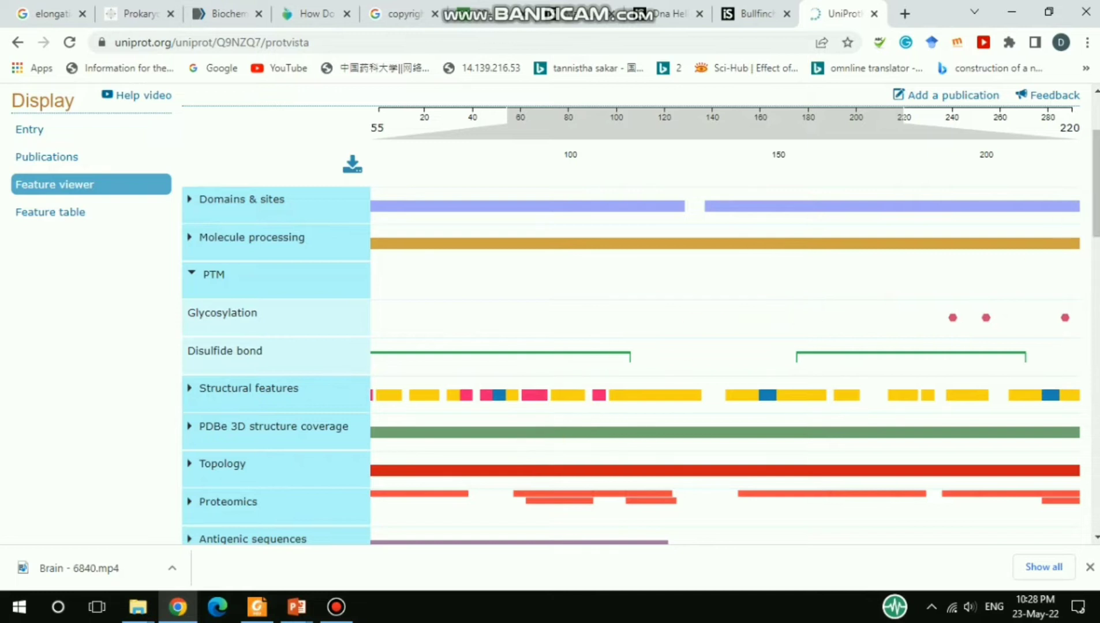
drag(1094, 221, 1094, 243)
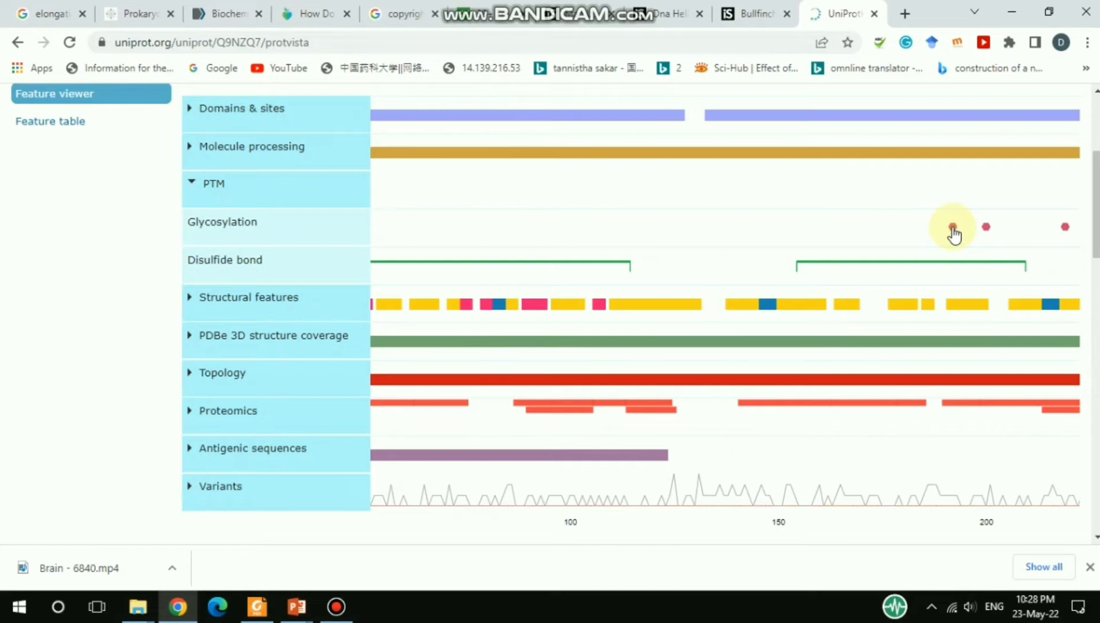
scroll(954, 233, up, 5)
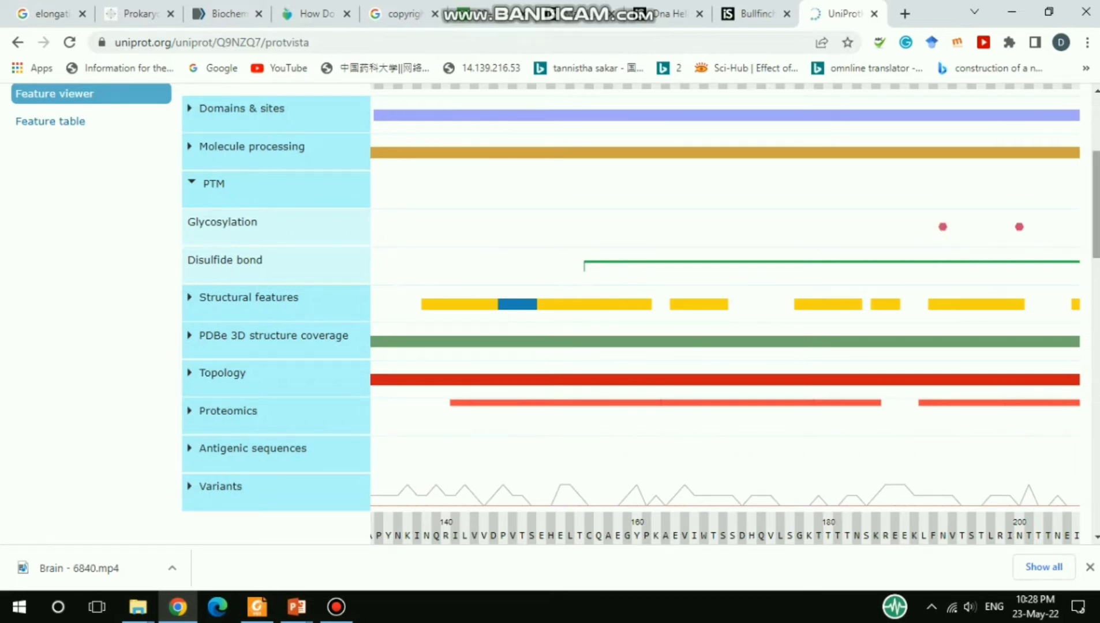
scroll(1095, 202, down, 1)
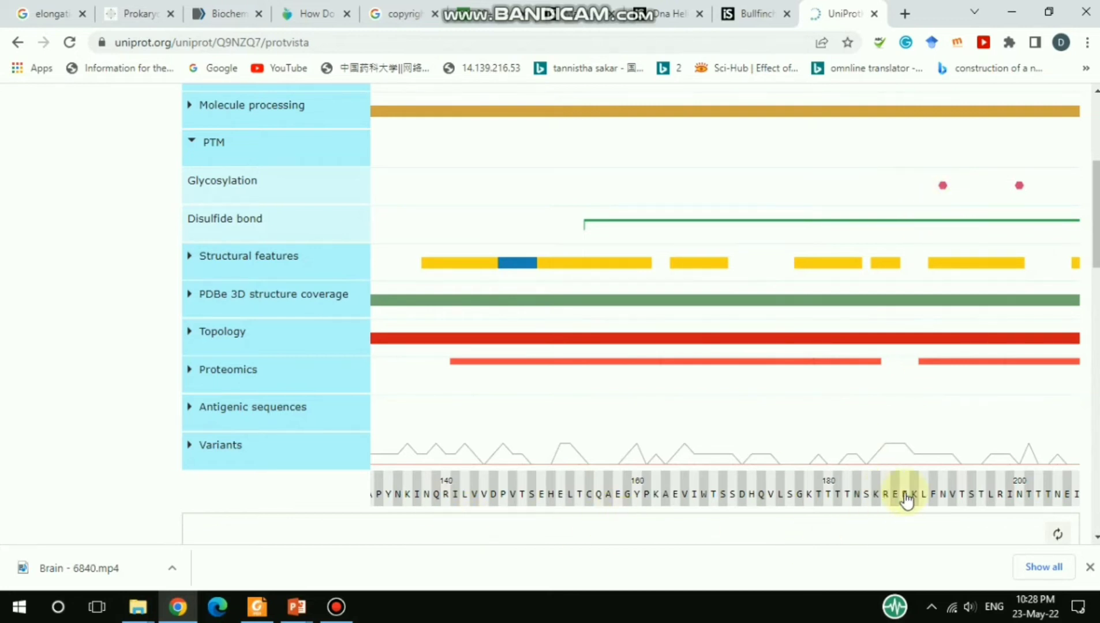
click(944, 193)
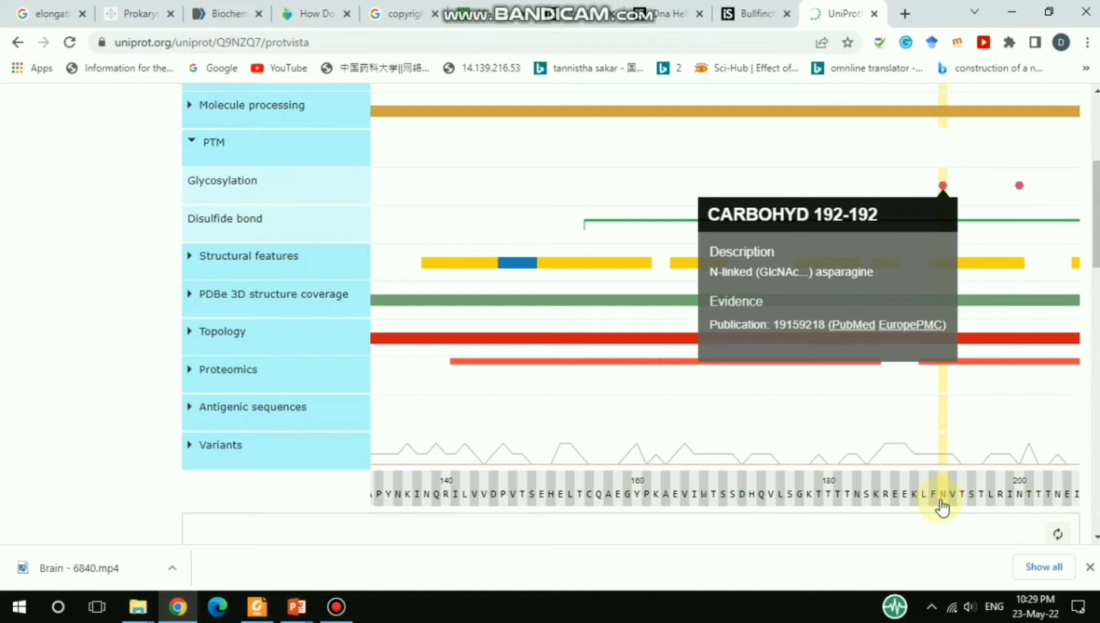
click(1019, 187)
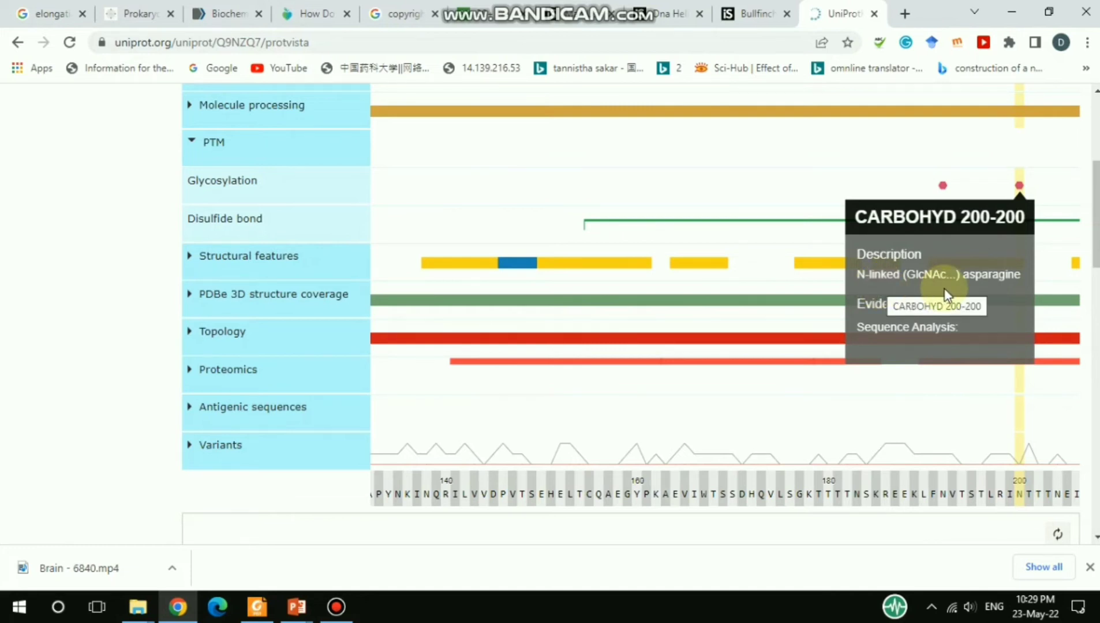
Focus the Feature viewer's 3D model of PDB entry 3BIK on residue GLU 133 of chain A.
click(212, 216)
drag(1094, 228, 1094, 349)
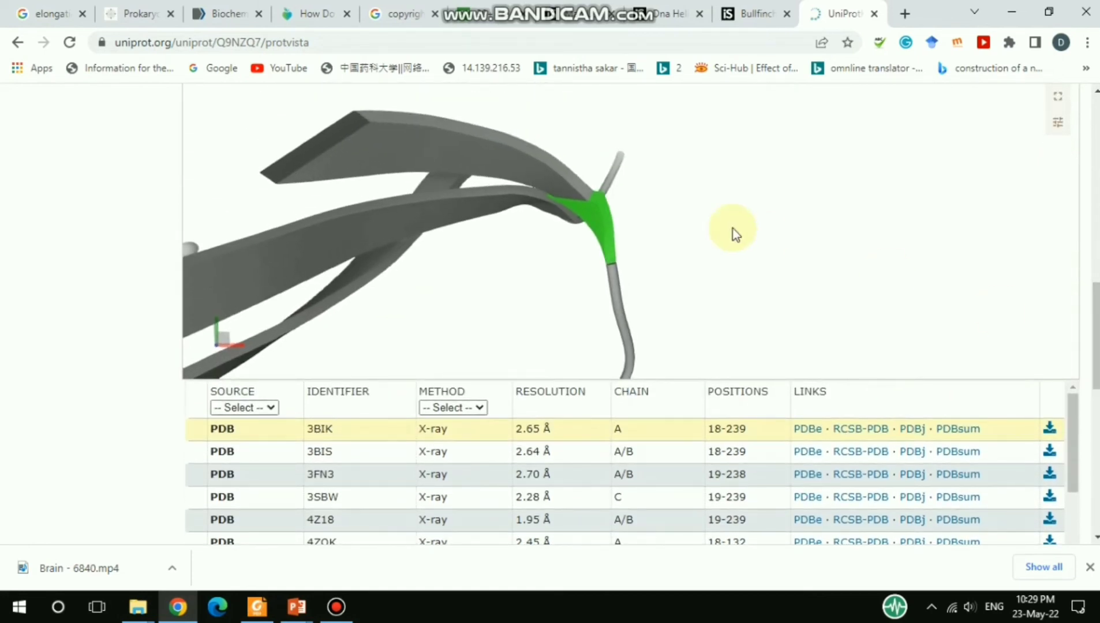
click(642, 236)
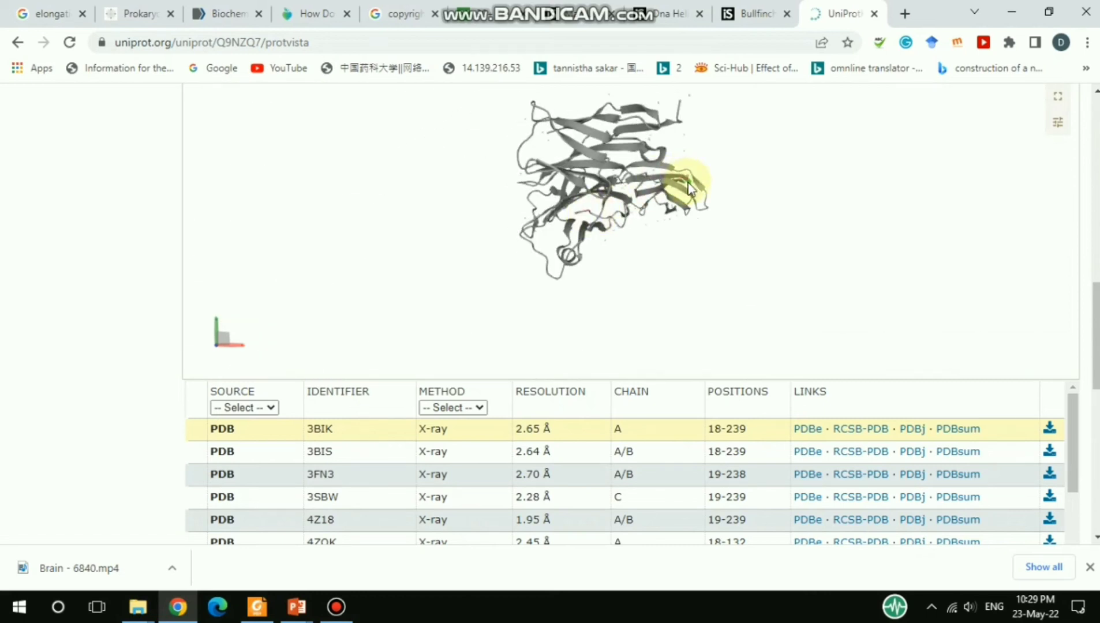
mouse_move(685, 189)
scroll(685, 188, up, 1)
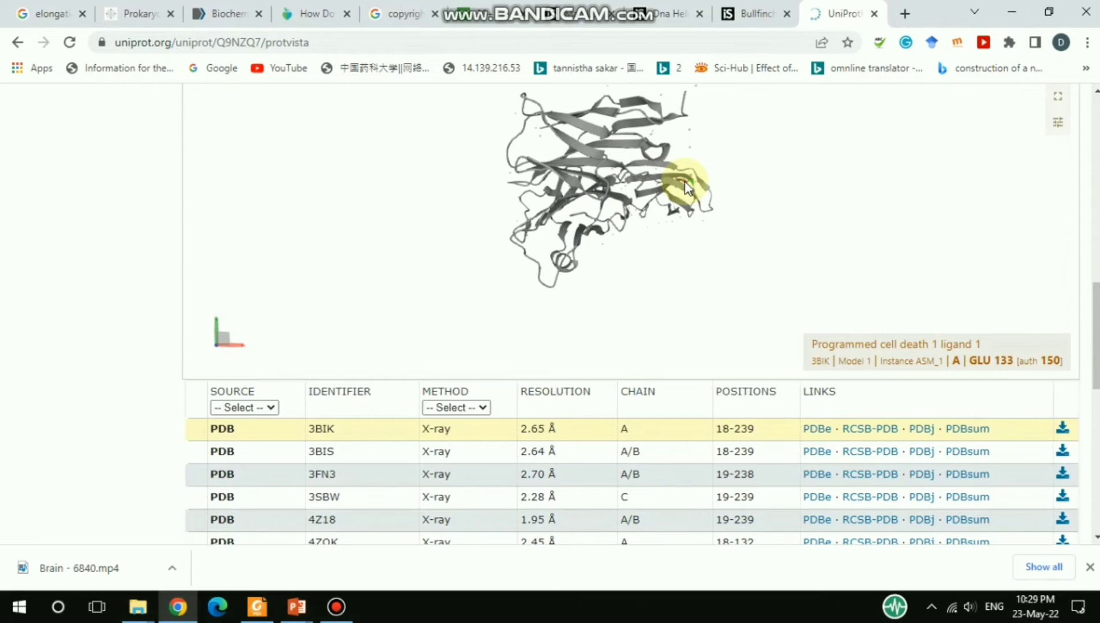
click(685, 189)
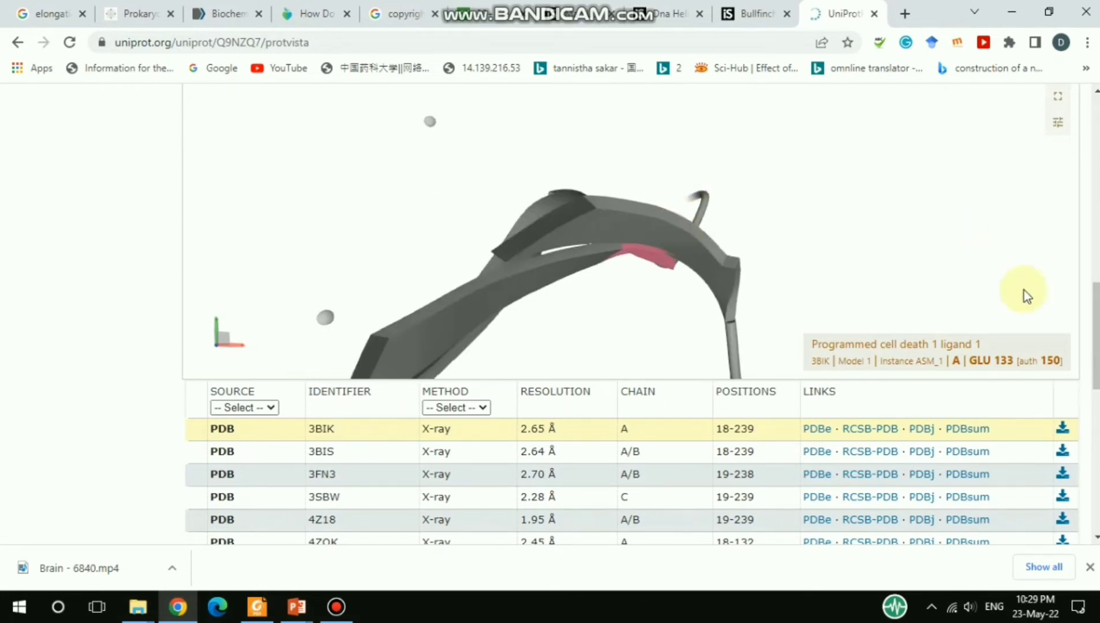
scroll(1072, 347, down, 1)
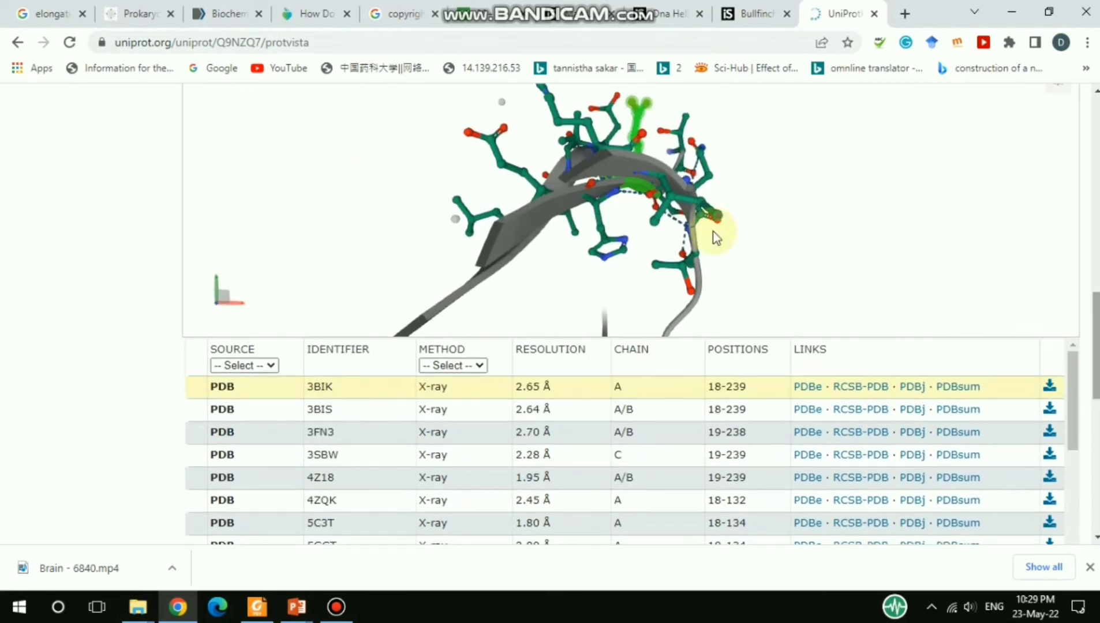
Rotate the 3BIK structure and inspect the side chains surrounding the focused residue from different angles.
drag(663, 221, 660, 134)
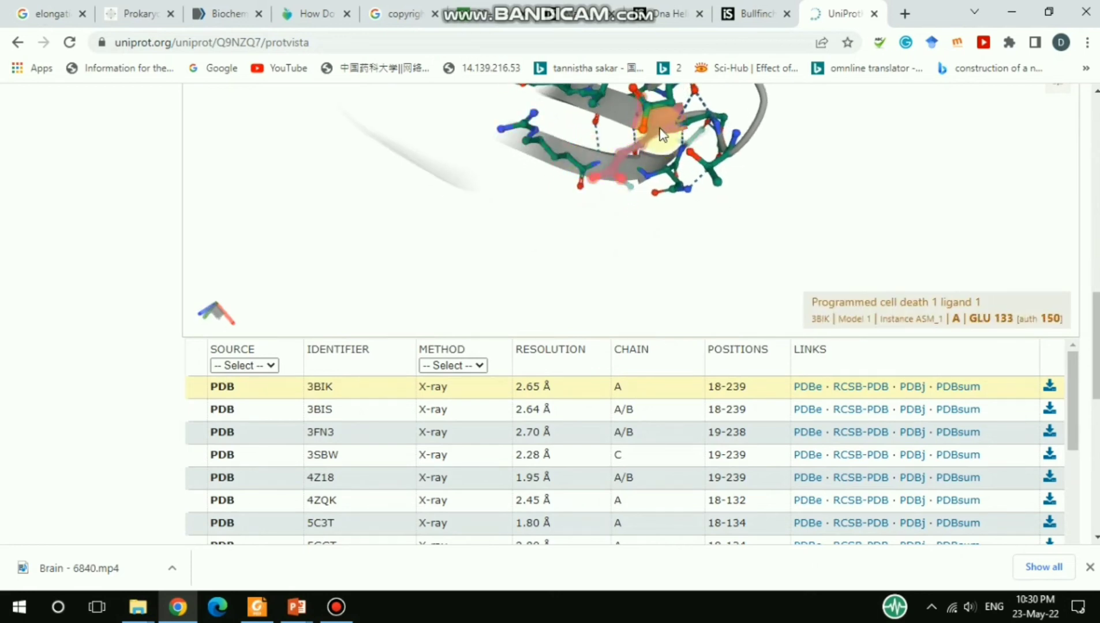
click(661, 134)
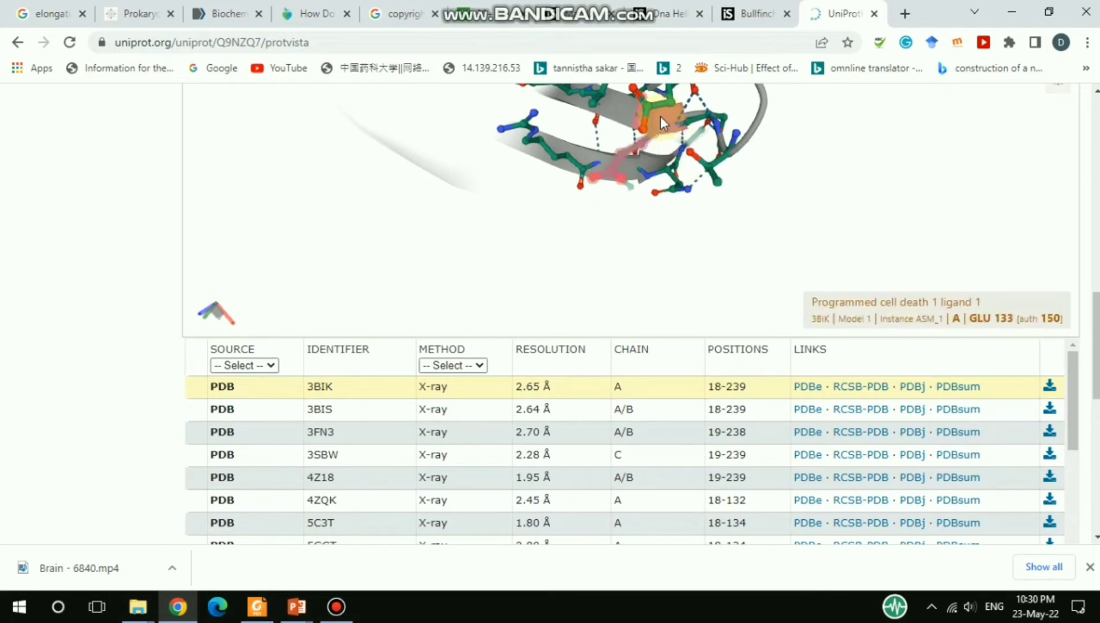
drag(610, 102, 627, 44)
drag(474, 214, 751, 199)
scroll(483, 205, up, 3)
scroll(750, 199, up, 3)
scroll(750, 194, down, 3)
Open UniProt's BLAST tool for a sequence similarity search.
scroll(635, 312, up, 10)
scroll(768, 98, up, 4)
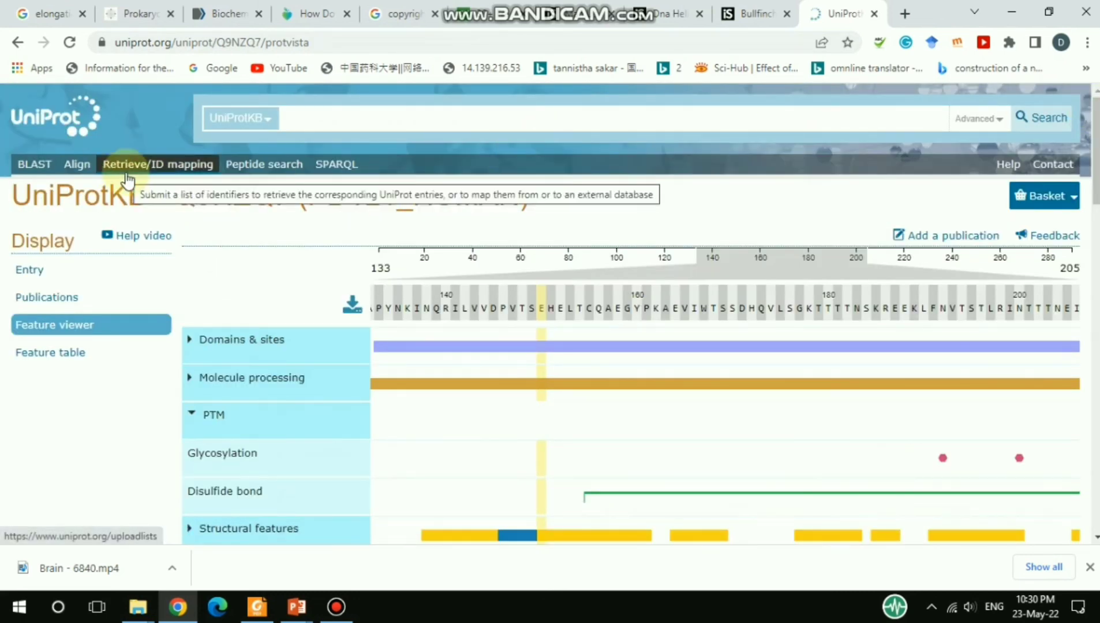
click(31, 167)
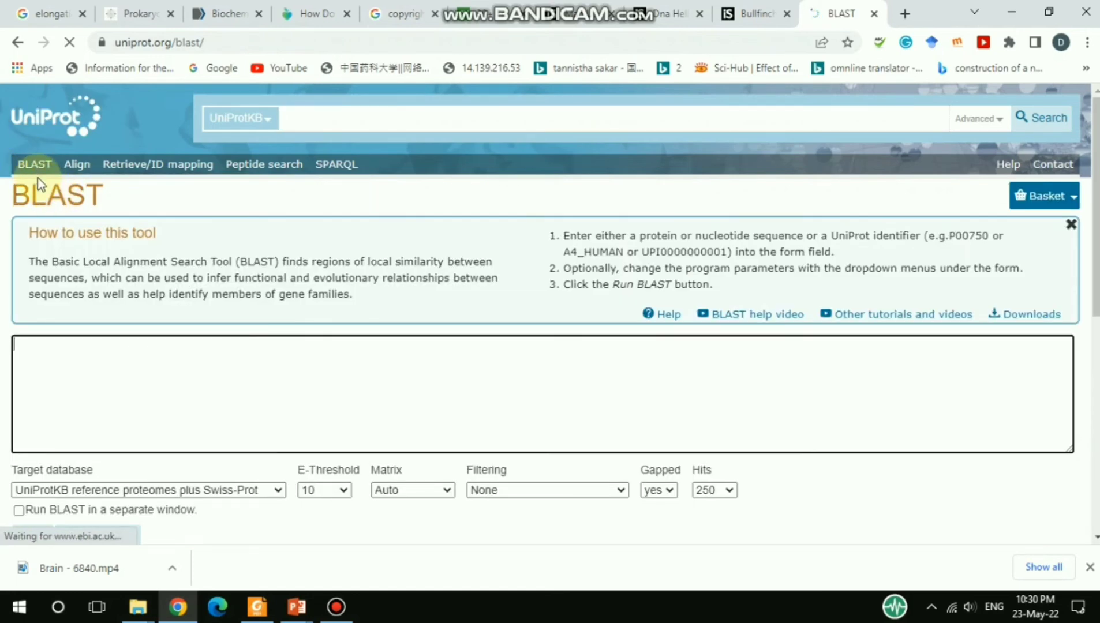
Paste the copied PD-L1 protein sequence as the BLAST query and run the search against UniProtKB reference proteomes plus Swiss-Prot.
click(296, 373)
scroll(297, 374, down, 3)
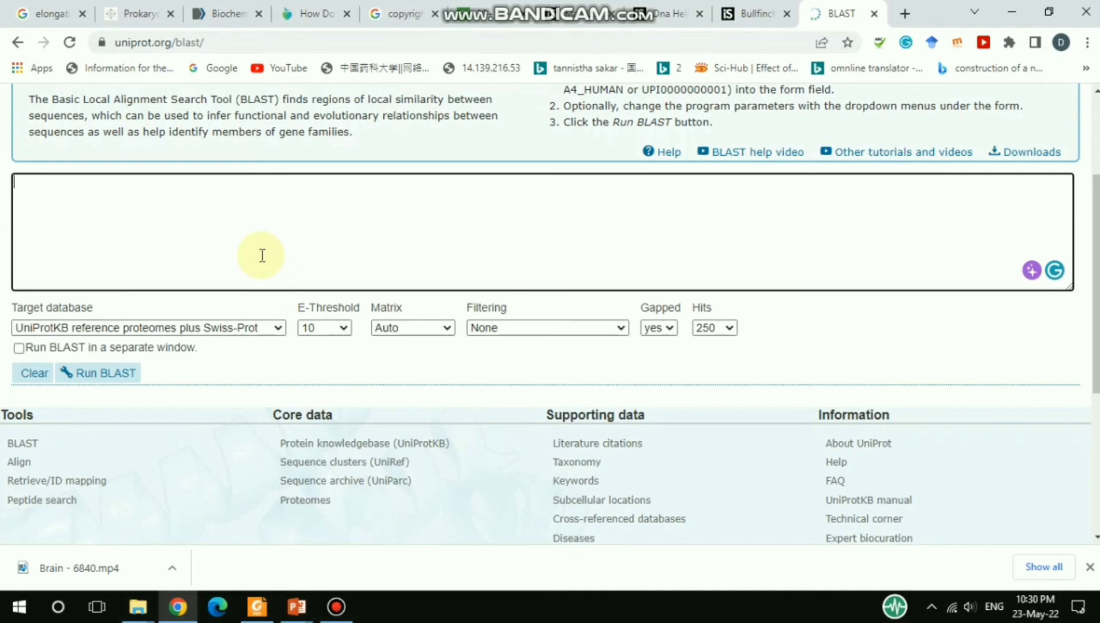
scroll(262, 255, up, 3)
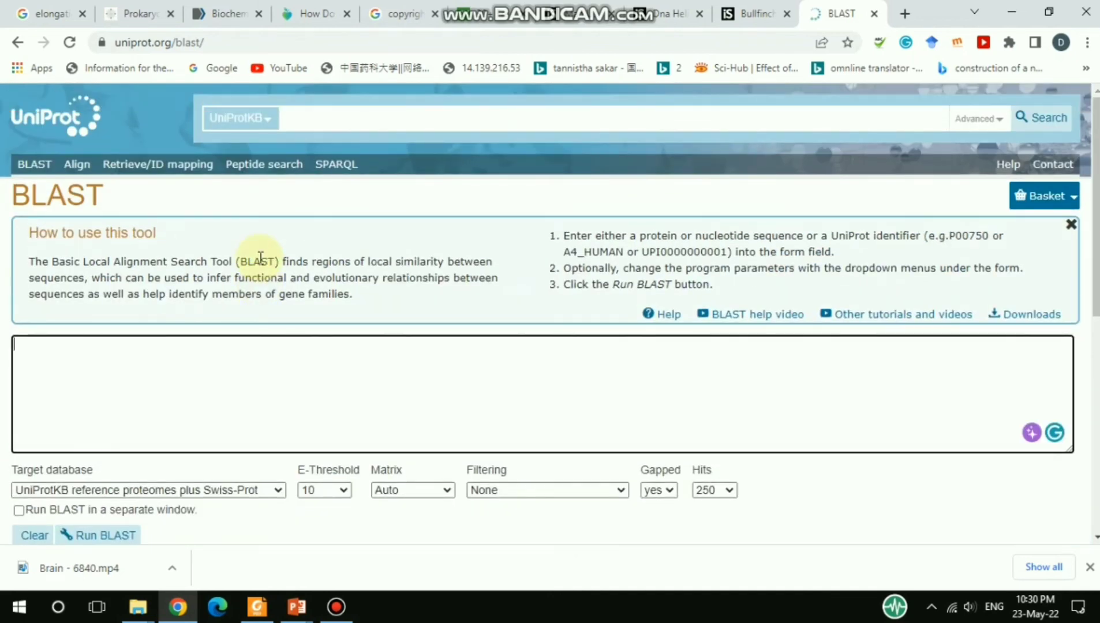
click(204, 368)
key(ctrl+v)
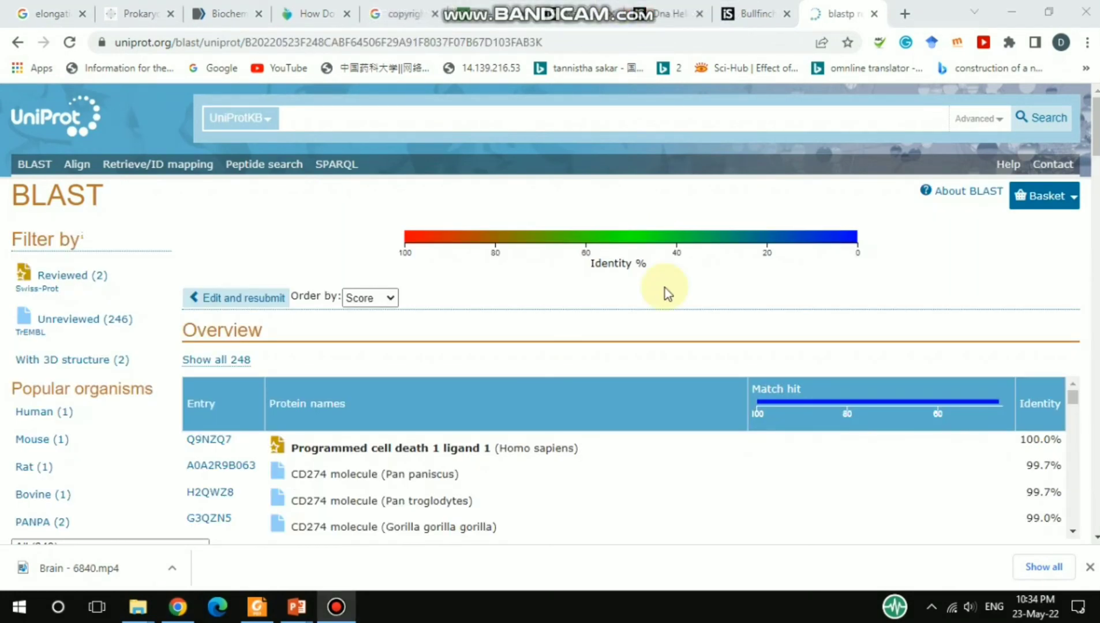
Examine the BLAST hits in the overview and alignments lists, comparing their proteins, organisms, E-values, scores and identity percentages.
scroll(665, 287, down, 4)
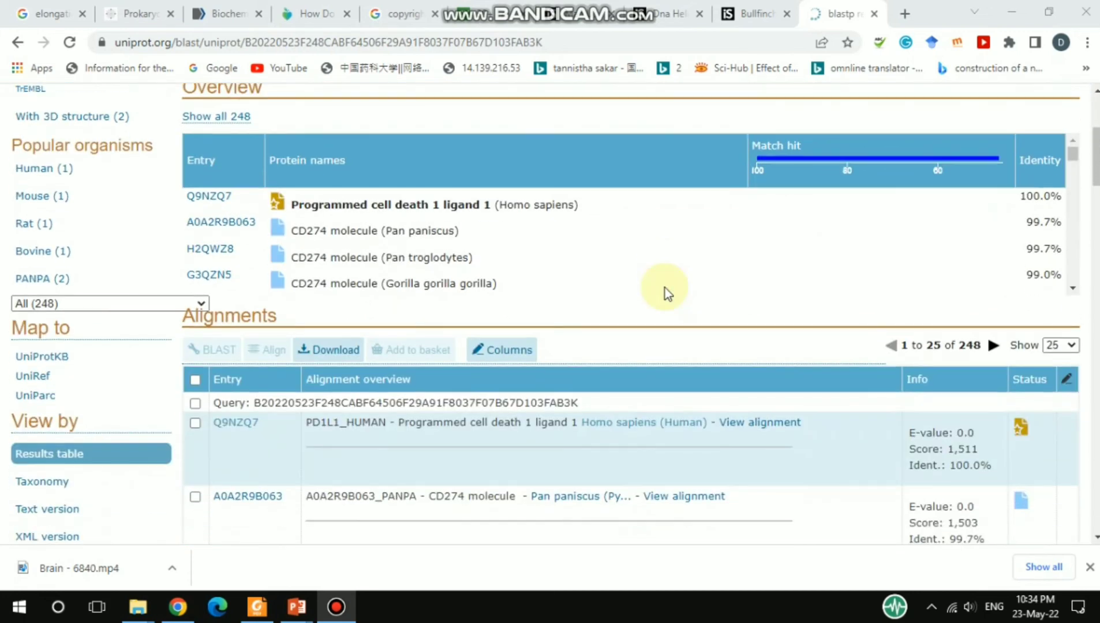
scroll(666, 288, down, 2)
scroll(665, 288, up, 2)
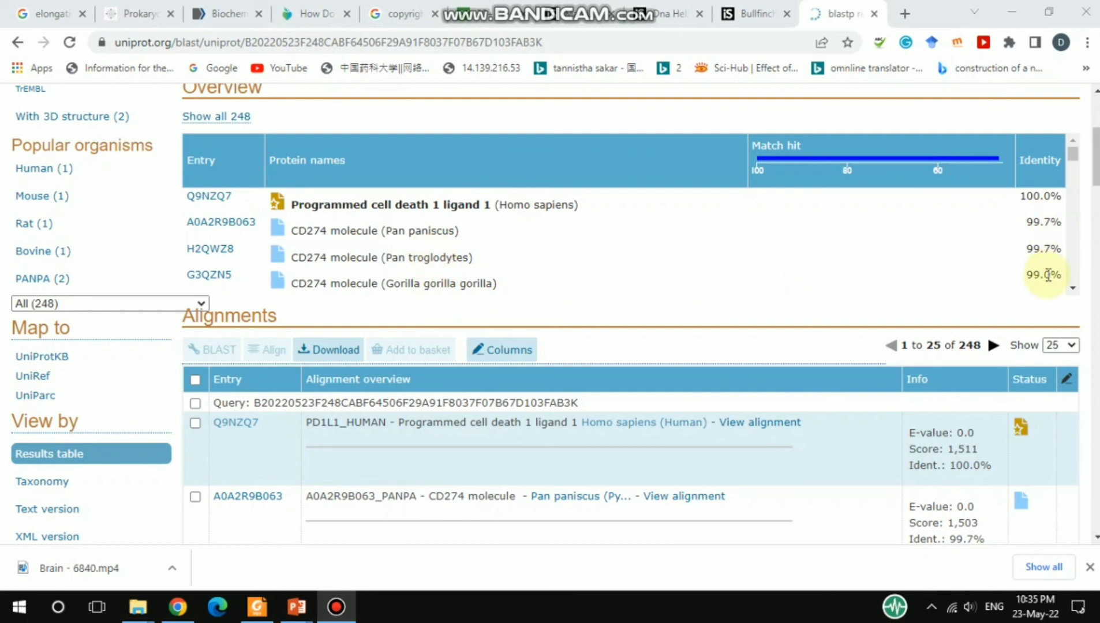
mouse_move(1073, 158)
mouse_down()
mouse_move(1075, 176)
mouse_move(1073, 153)
mouse_up()
scroll(1082, 226, down, 8)
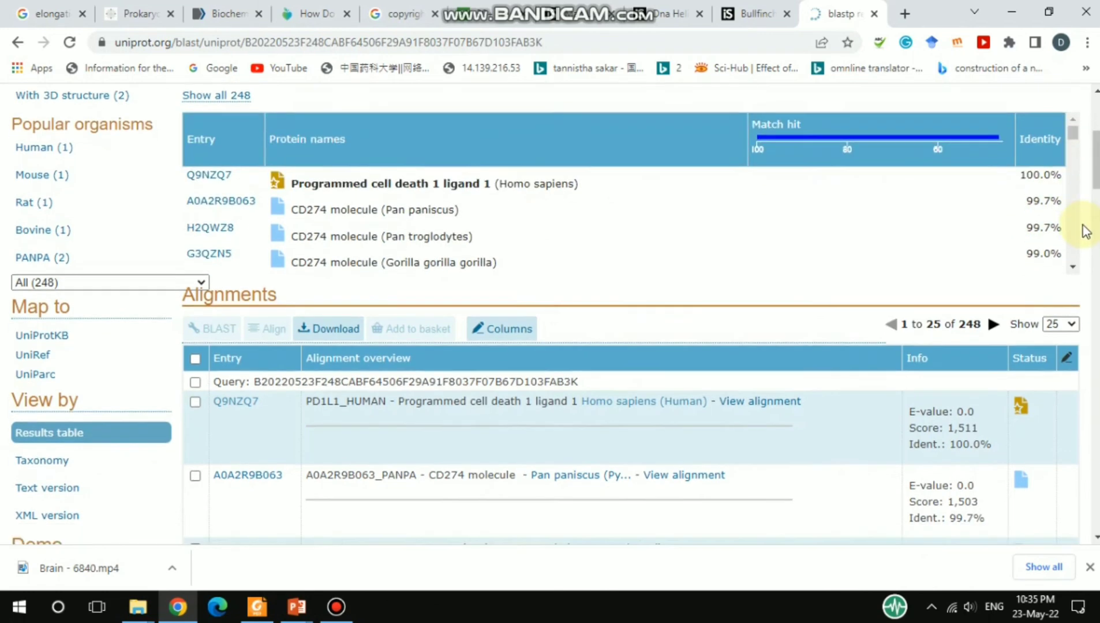
scroll(1085, 231, down, 1)
scroll(1085, 230, down, 3)
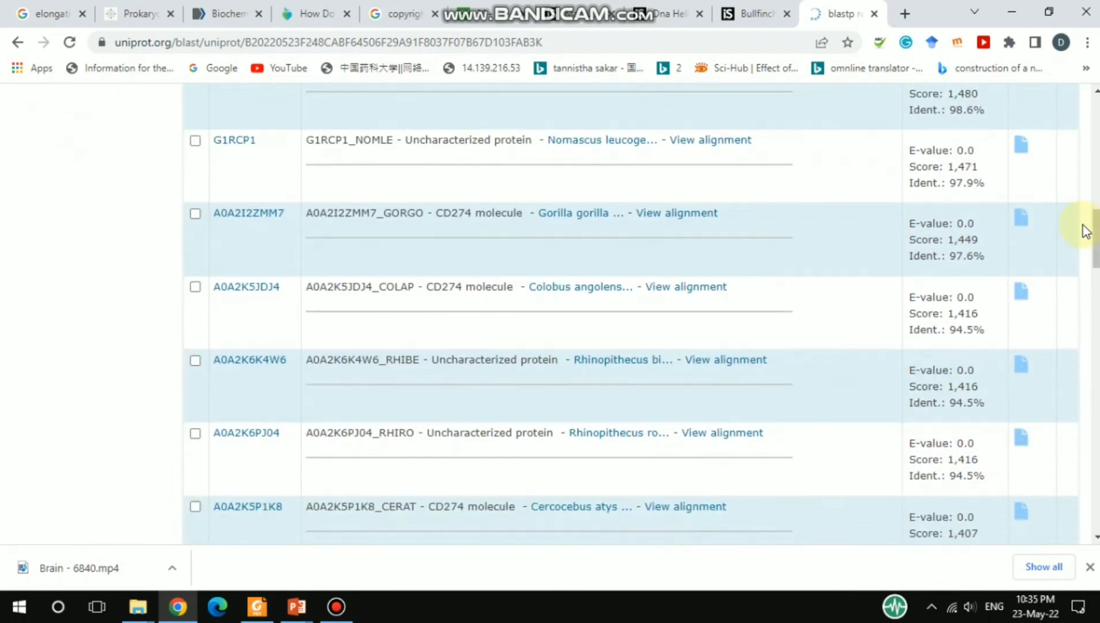
scroll(1083, 230, up, 12)
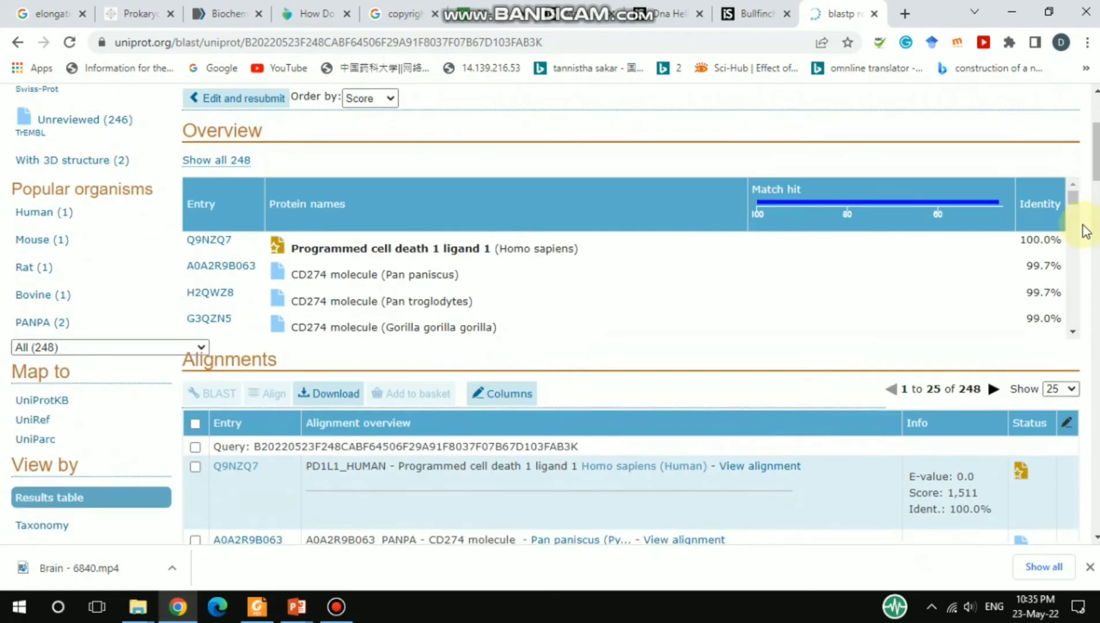
scroll(1084, 231, up, 1)
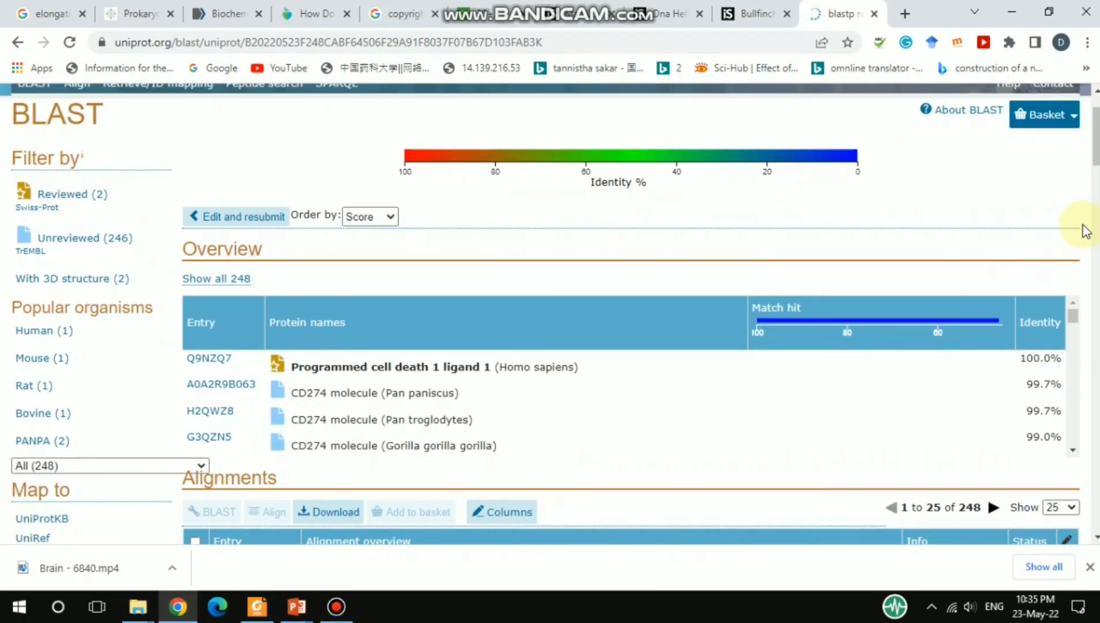
scroll(723, 339, down, 3)
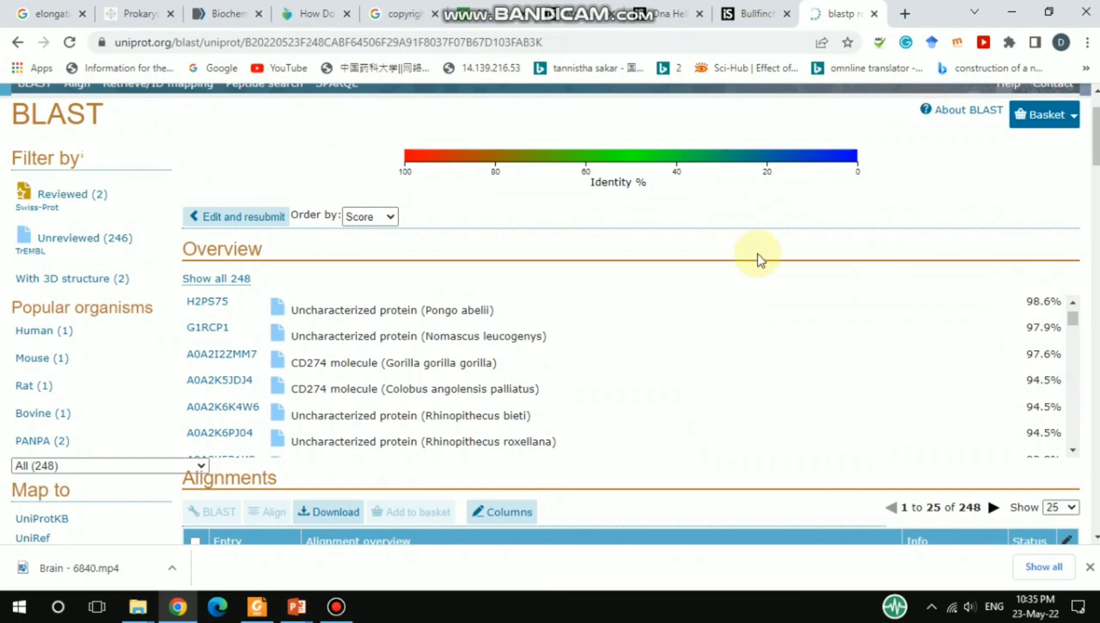